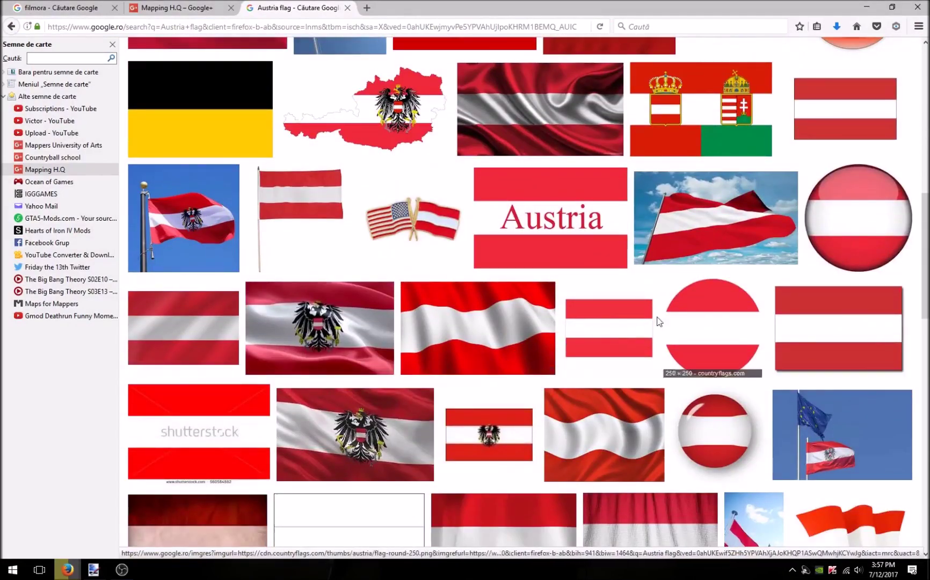
{"action": "left_click", "coordinate": [612, 328]}
{"action": "left_click", "coordinate": [172, 116]}
{"action": "right_click", "coordinate": [150, 125]}
{"action": "left_click", "coordinate": [519, 279]}
{"action": "scroll", "coordinate": [518, 279], "scroll_direction": "up", "scroll_amount": 14}
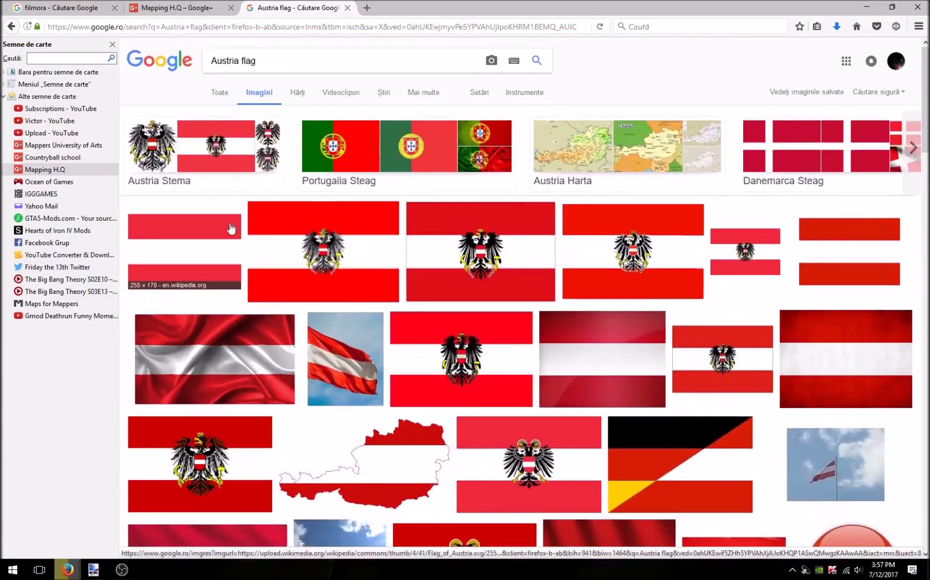
Save the Wikipedia flag of Austria from the image results as Austria flag in the Flag Map stuff folder.
{"action": "left_click", "coordinate": [235, 226]}
{"action": "right_click", "coordinate": [402, 340]}
{"action": "left_click", "coordinate": [841, 104]}
{"action": "left_click", "coordinate": [184, 97]}
{"action": "right_click", "coordinate": [360, 311]}
{"action": "left_click", "coordinate": [405, 447]}
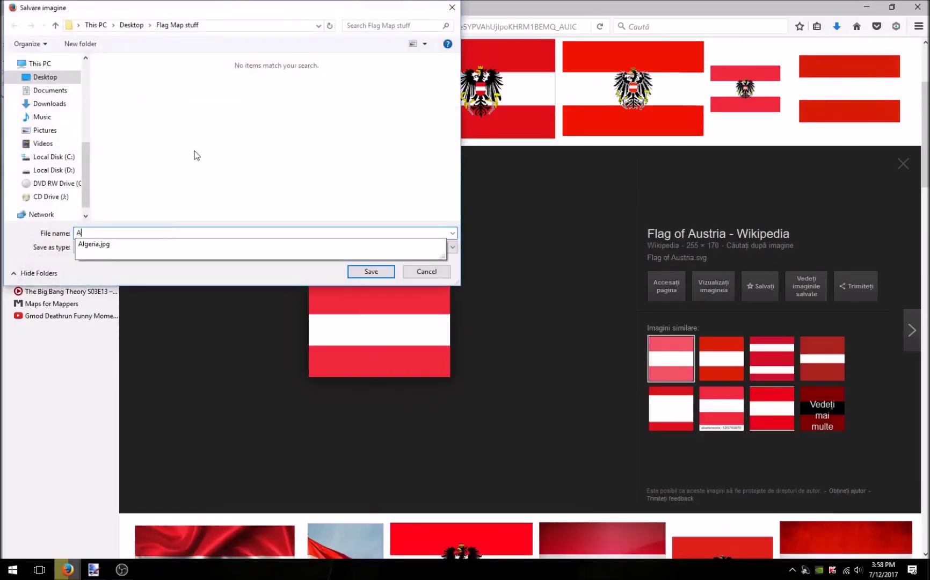
{"action": "type", "text": "Austria flag"}
{"action": "key", "text": "Return"}
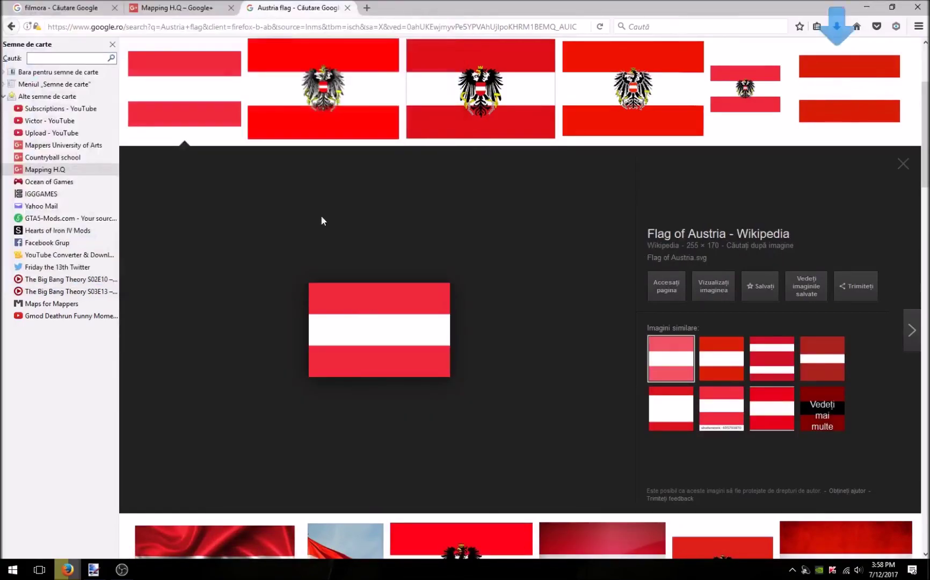
Change the image search query to Austria city and run it.
{"action": "scroll", "coordinate": [322, 219], "scroll_direction": "up", "scroll_amount": 3}
{"action": "left_click", "coordinate": [274, 60]}
{"action": "key", "text": "BackSpace"}
{"action": "key", "text": "BackSpace"}
{"action": "key", "text": "BackSpace"}
{"action": "key", "text": "BackSpace"}
{"action": "type", "text": "city"}
{"action": "key", "text": "Return"}
Limit the image results to pictures larger than 4 MP.
{"action": "left_click", "coordinate": [524, 91]}
{"action": "left_click", "coordinate": [215, 112]}
{"action": "mouse_move", "coordinate": [233, 181]}
{"action": "left_click", "coordinate": [325, 216]}
Preview several Austrian city photos, including the Vienna water sculpture and night views of the castle above the river.
{"action": "left_click", "coordinate": [547, 158]}
{"action": "right_click", "coordinate": [510, 294]}
{"action": "left_click", "coordinate": [884, 432]}
{"action": "scroll", "coordinate": [880, 430], "scroll_direction": "down", "scroll_amount": 3}
{"action": "scroll", "coordinate": [679, 380], "scroll_direction": "down", "scroll_amount": 2}
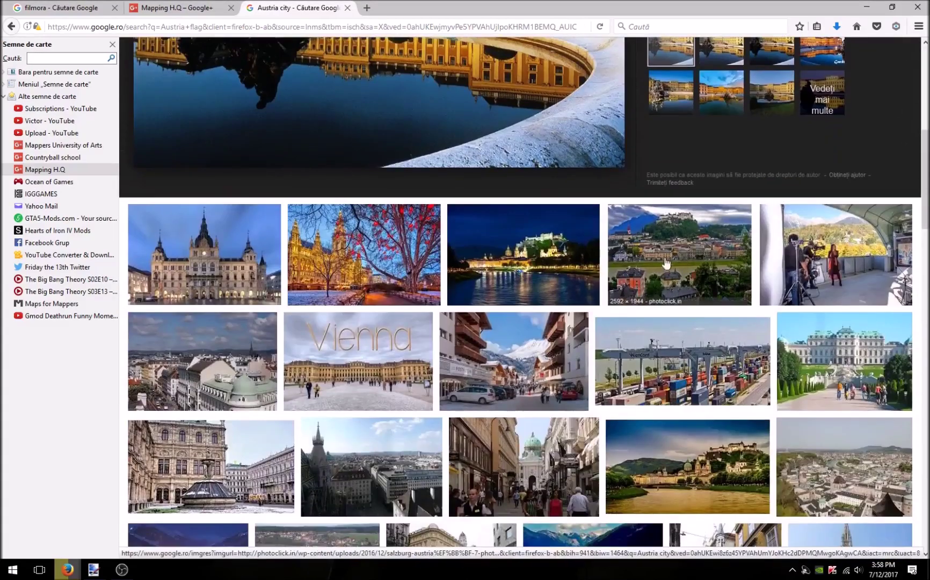
{"action": "left_click", "coordinate": [405, 244]}
{"action": "left_click", "coordinate": [504, 110]}
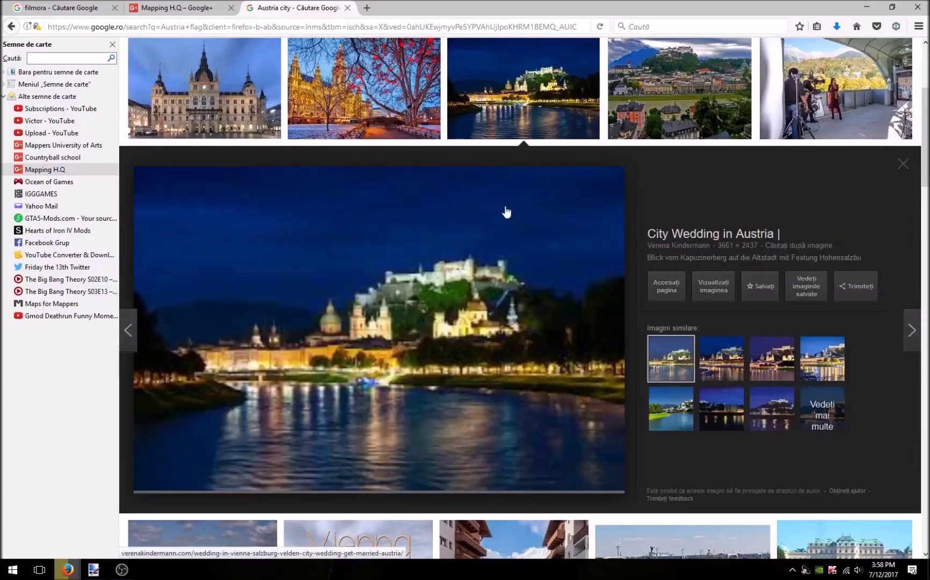
{"action": "left_click", "coordinate": [711, 358]}
{"action": "right_click", "coordinate": [483, 331]}
{"action": "left_click", "coordinate": [552, 469]}
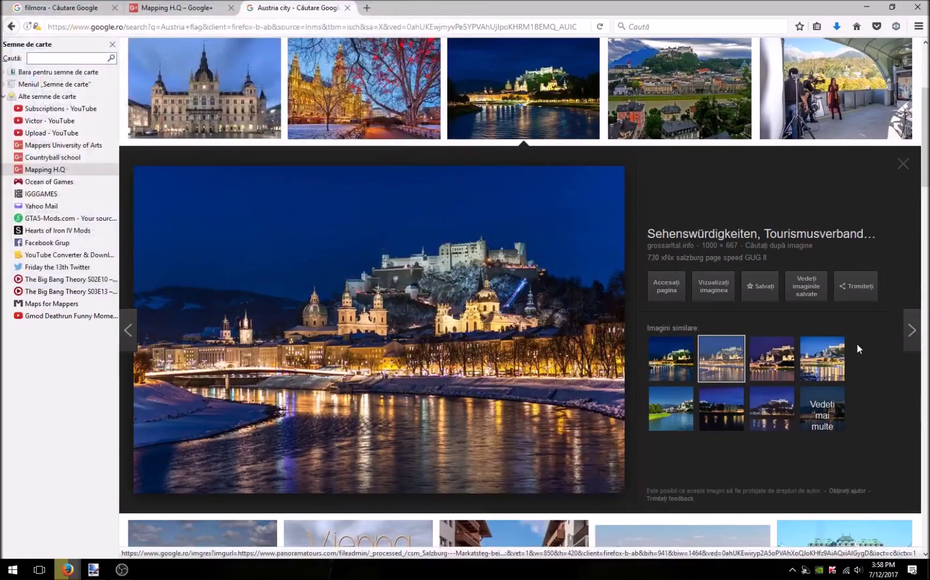
Save the photo of the water sculpture in Vienna as Austria city in the Flag Map stuff folder.
{"action": "scroll", "coordinate": [857, 348], "scroll_direction": "up", "scroll_amount": 4}
{"action": "left_click", "coordinate": [529, 185]}
{"action": "scroll", "coordinate": [530, 102], "scroll_direction": "up", "scroll_amount": 2}
{"action": "right_click", "coordinate": [538, 194]}
{"action": "left_click", "coordinate": [590, 332]}
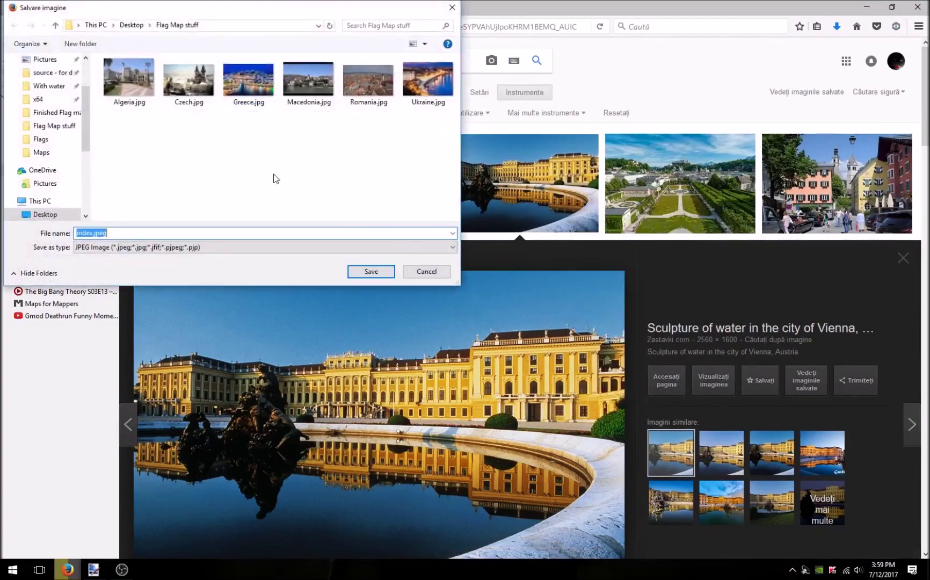
{"action": "type", "text": "Austria city"}
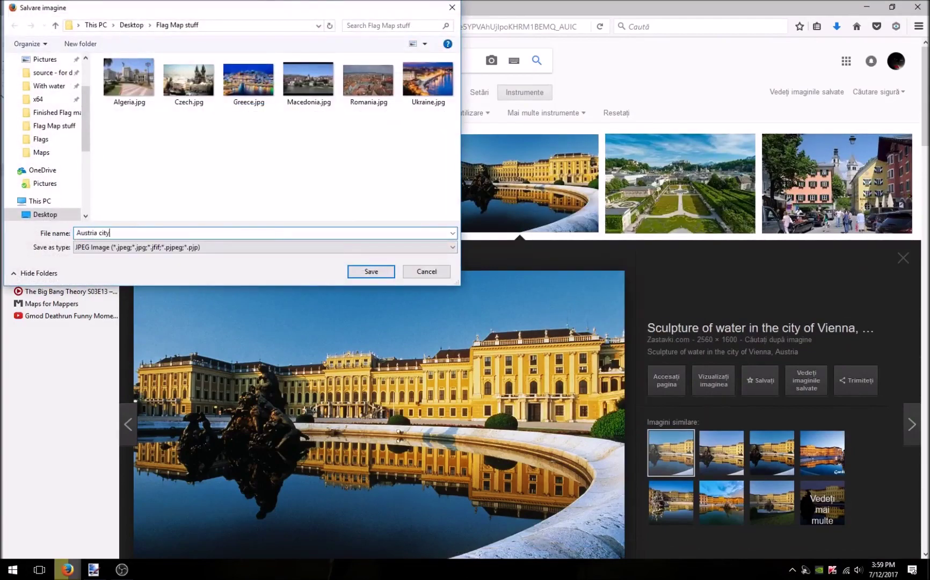
{"action": "key", "text": "Return"}
Go to the desktop, open the Flag Map stuff folder and remove the saved Austria city image.
{"action": "left_click_drag", "start_coordinate": [260, 61], "coordinate": [115, 59]}
{"action": "type", "text": "g"}
{"action": "key", "text": "super+d"}
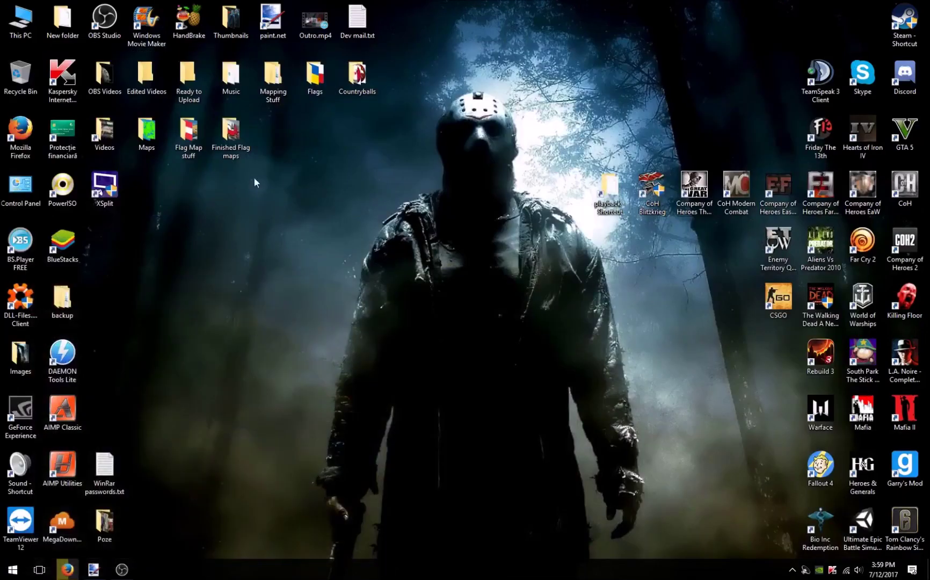
{"action": "double_click", "coordinate": [187, 139]}
{"action": "left_click", "coordinate": [184, 122]}
{"action": "right_click", "coordinate": [194, 132]}
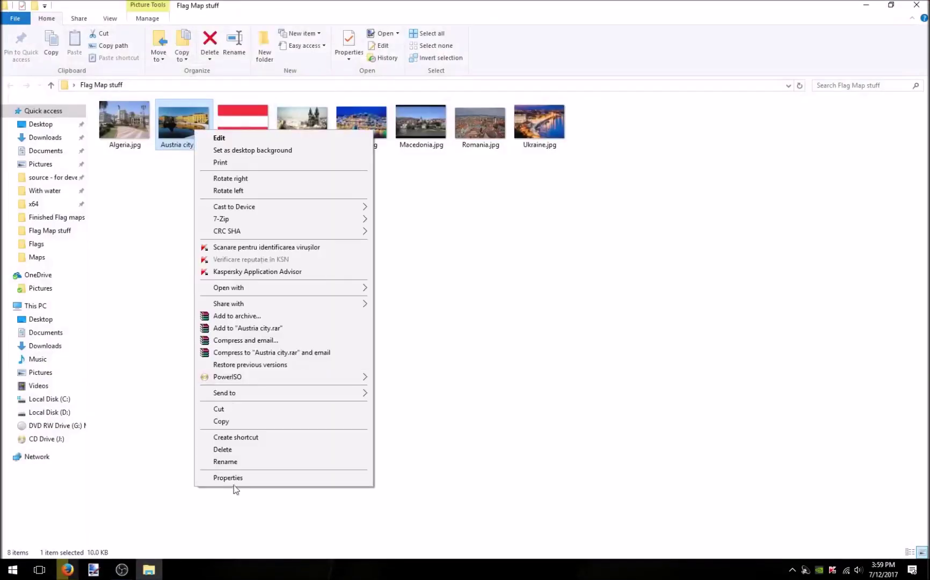
Return to the browser and open the City Wedding in Austria night photo of the castle above the river.
{"action": "left_click", "coordinate": [67, 569]}
{"action": "left_click", "coordinate": [103, 522]}
{"action": "scroll", "coordinate": [504, 279], "scroll_direction": "down", "scroll_amount": 8}
{"action": "left_click", "coordinate": [526, 242]}
{"action": "left_click", "coordinate": [537, 291]}
{"action": "left_click", "coordinate": [463, 8]}
{"action": "right_click", "coordinate": [380, 263]}
{"action": "left_click", "coordinate": [418, 362]}
{"action": "left_click", "coordinate": [12, 27]}
Save the night castle photo as Austria city in the Flag Map stuff folder.
{"action": "right_click", "coordinate": [509, 288]}
{"action": "left_click", "coordinate": [490, 338]}
{"action": "right_click", "coordinate": [468, 337]}
{"action": "left_click", "coordinate": [510, 446]}
{"action": "type", "text": "Austria"}
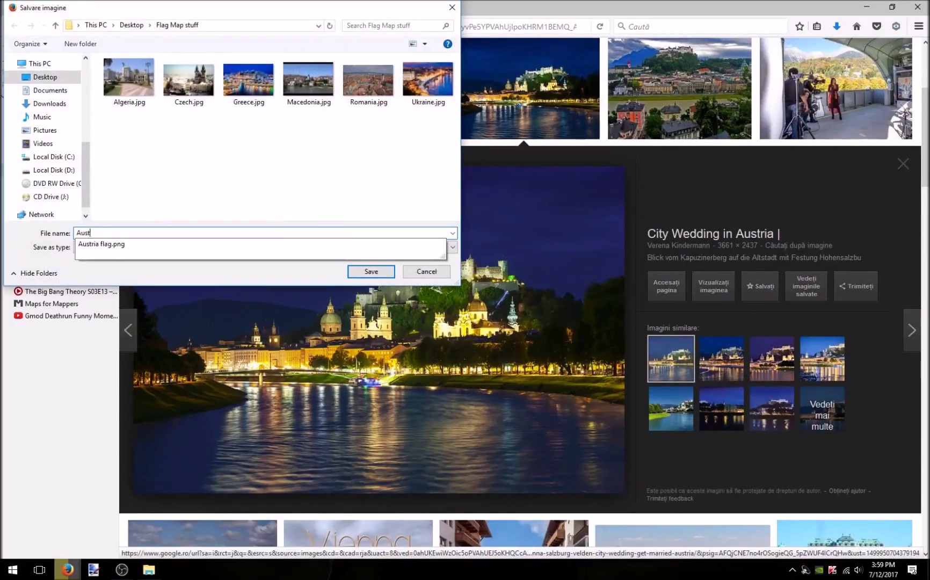
{"action": "key", "text": "Return"}
Open the Austria city photo, the Austria flag and the Europe, Af and Middle east map in paint.net.
{"action": "left_click", "coordinate": [866, 7]}
{"action": "key", "text": "F5"}
{"action": "double_click", "coordinate": [168, 128]}
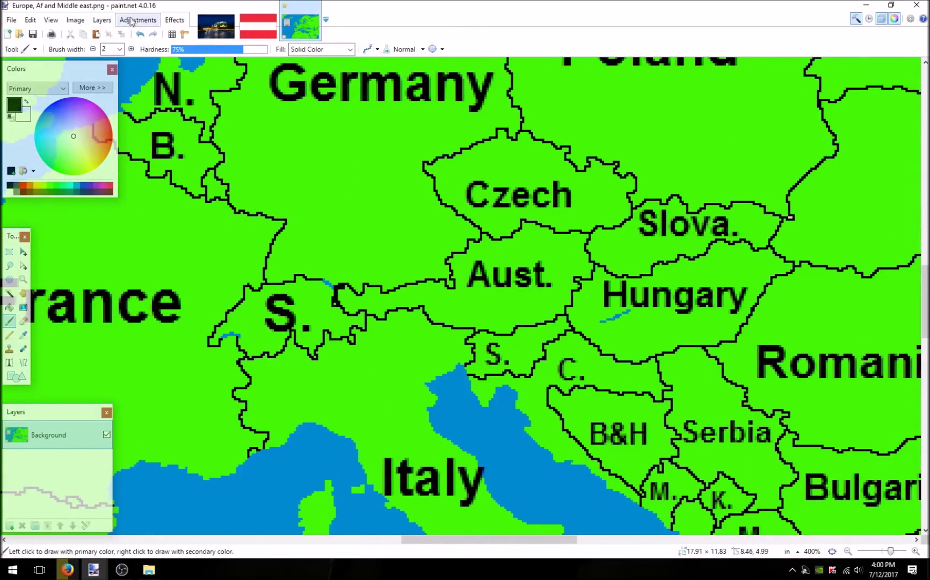
Add a new layer above the map and trace Austria's border in black with a paintbrush of width 2.
{"action": "key", "text": "ctrl+shift+n"}
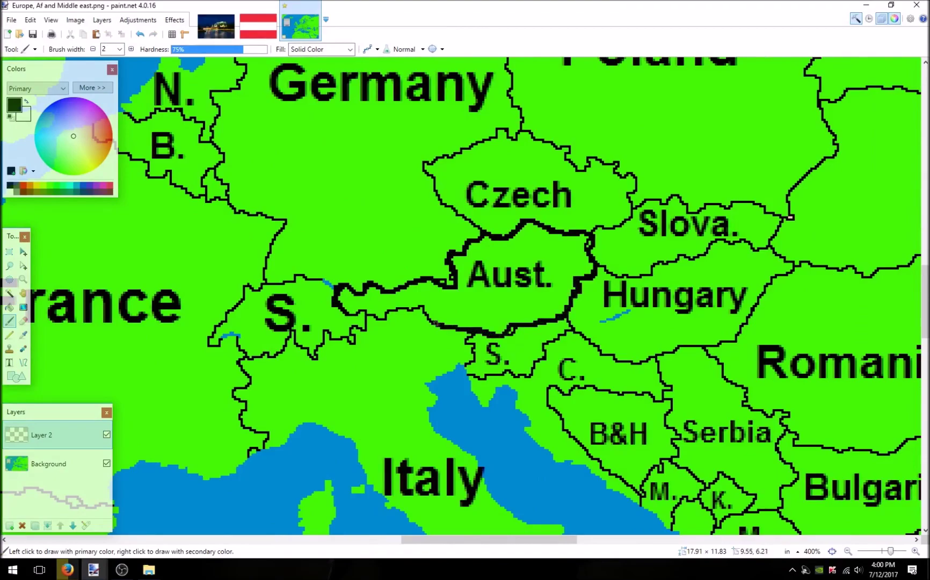
Enlarge the selected Austria outline, centre it on the canvas and clear the selection.
{"action": "left_click_drag", "start_coordinate": [462, 282], "coordinate": [234, 137]}
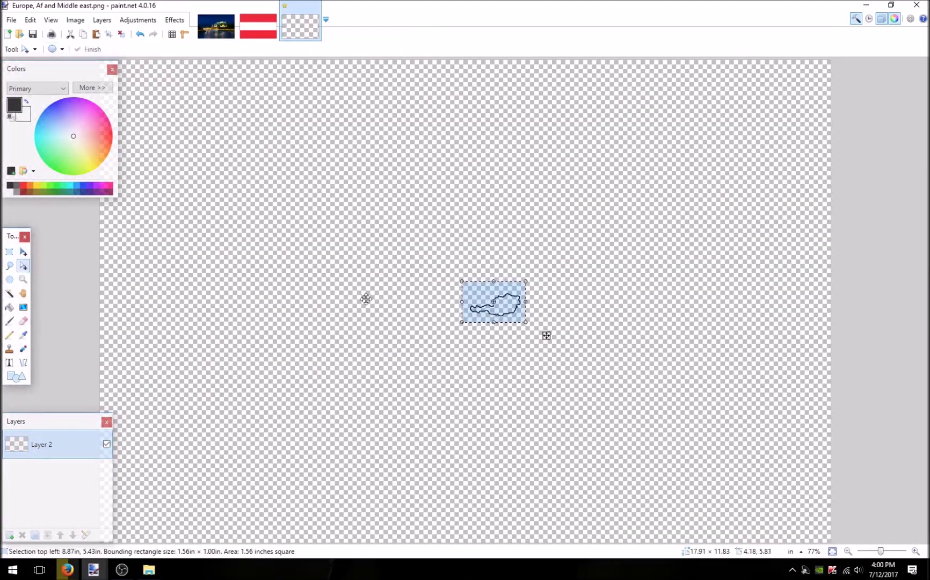
{"action": "left_click", "coordinate": [23, 252]}
{"action": "left_click_drag", "start_coordinate": [357, 242], "coordinate": [427, 315]}
{"action": "left_click_drag", "start_coordinate": [304, 209], "coordinate": [203, 113]}
{"action": "left_click_drag", "start_coordinate": [596, 397], "coordinate": [683, 449]}
{"action": "key", "text": "f"}
{"action": "key", "text": "s"}
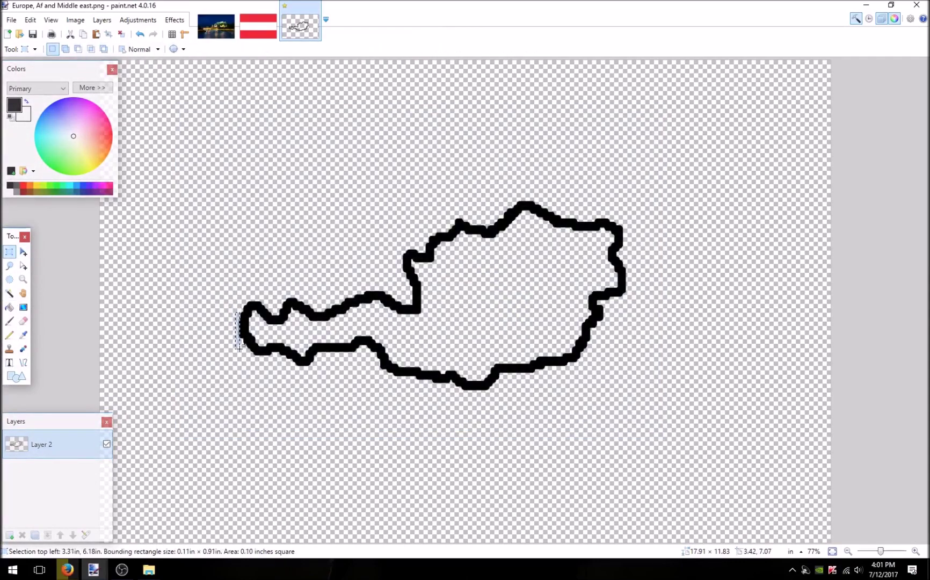
{"action": "key", "text": "ctrl+d"}
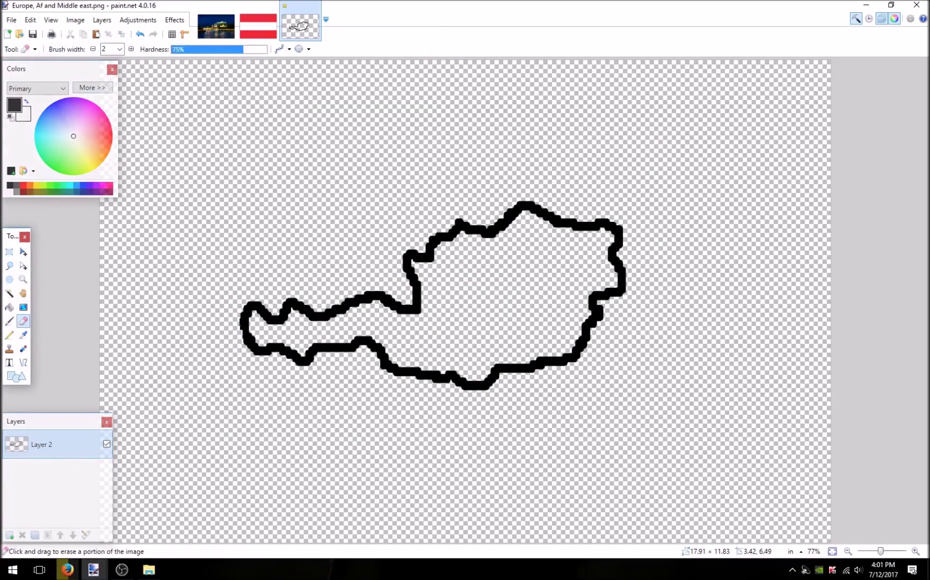
Paste the Austria flag onto a new layer, enlarge it and move the layer below the outline.
{"action": "left_click", "coordinate": [10, 535]}
{"action": "left_click", "coordinate": [257, 26]}
{"action": "key", "text": "ctrl+a"}
{"action": "key", "text": "ctrl+c"}
{"action": "left_click", "coordinate": [299, 25]}
{"action": "key", "text": "ctrl+v"}
{"action": "left_click_drag", "start_coordinate": [648, 441], "coordinate": [770, 507]}
{"action": "left_click", "coordinate": [73, 535]}
Resize and reposition the flag so its three stripes fit closely behind the whole Austria outline.
{"action": "left_click_drag", "start_coordinate": [99, 60], "coordinate": [334, 247]}
{"action": "left_click", "coordinate": [58, 444]}
{"action": "left_click", "coordinate": [59, 471]}
{"action": "left_click_drag", "start_coordinate": [641, 403], "coordinate": [554, 345]}
{"action": "left_click_drag", "start_coordinate": [247, 189], "coordinate": [301, 222]}
{"action": "left_click_drag", "start_coordinate": [300, 335], "coordinate": [247, 335]}
{"action": "left_click_drag", "start_coordinate": [499, 345], "coordinate": [504, 341]}
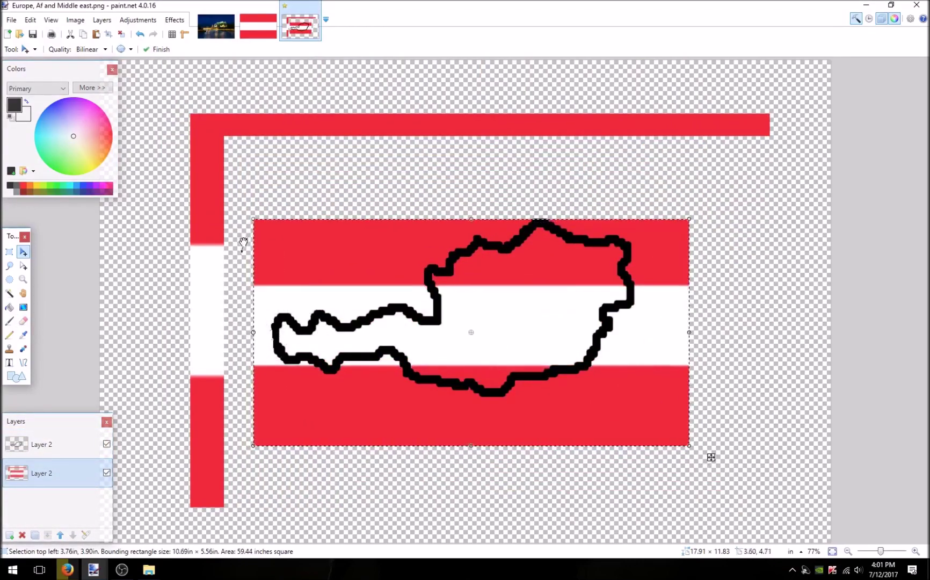
{"action": "left_click_drag", "start_coordinate": [253, 218], "coordinate": [278, 245]}
{"action": "left_click_drag", "start_coordinate": [559, 401], "coordinate": [554, 375]}
Try to cut the flag outside the Austria outline using a Magic Wand selection, and undo the cut.
{"action": "left_click", "coordinate": [58, 444]}
{"action": "left_click", "coordinate": [10, 293]}
{"action": "left_click", "coordinate": [345, 272]}
{"action": "left_click", "coordinate": [58, 472]}
{"action": "left_click", "coordinate": [70, 33]}
{"action": "left_click", "coordinate": [142, 38]}
{"action": "left_click", "coordinate": [142, 38]}
{"action": "left_click", "coordinate": [141, 38]}
Select the area outside the Austria outline with the Magic Wand and delete the flag layer's pixels there.
{"action": "mouse_move", "coordinate": [517, 316]}
{"action": "left_mouse_down"}
{"action": "mouse_move", "coordinate": [512, 324]}
{"action": "mouse_move", "coordinate": [515, 314]}
{"action": "left_mouse_up"}
{"action": "left_click", "coordinate": [40, 446]}
{"action": "left_click", "coordinate": [9, 293]}
{"action": "left_click", "coordinate": [359, 298]}
{"action": "left_click", "coordinate": [29, 472]}
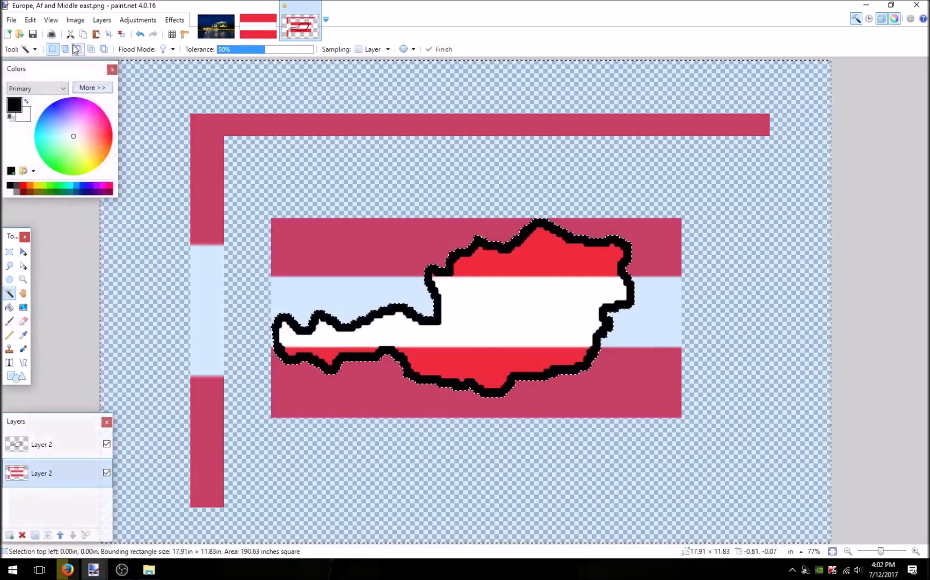
{"action": "key", "text": "Delete"}
{"action": "key", "text": "ctrl+d"}
Merge the outline layer down onto the flag layer and copy the combined flag map.
{"action": "left_click", "coordinate": [55, 446]}
{"action": "left_click", "coordinate": [48, 535]}
{"action": "key", "text": "ctrl+c"}
Paste the flag map onto a new layer in the Austria city photo and stretch it across the whole picture.
{"action": "left_click", "coordinate": [216, 27]}
{"action": "key", "text": "ctrl+v"}
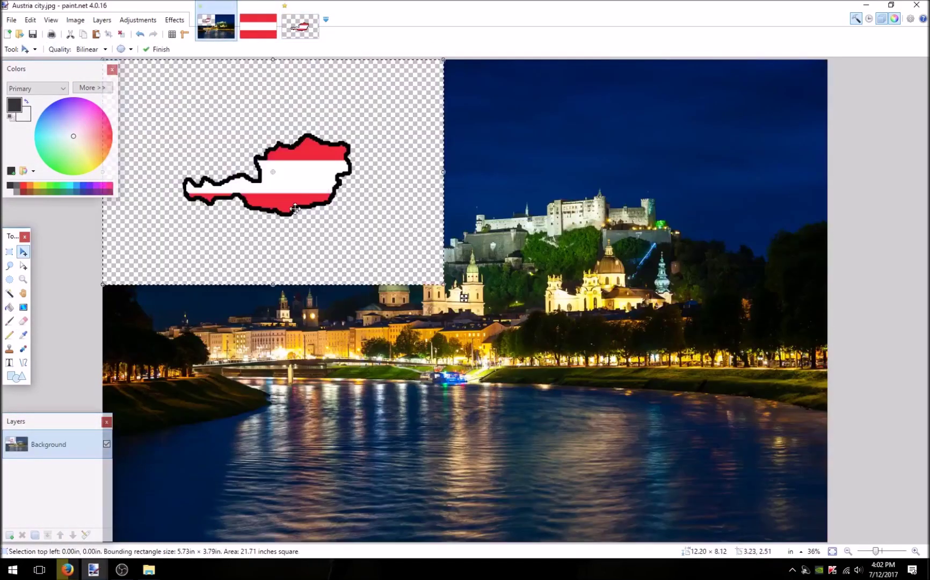
{"action": "left_click", "coordinate": [140, 35]}
{"action": "left_click", "coordinate": [9, 534]}
{"action": "key", "text": "ctrl+v"}
{"action": "left_click_drag", "start_coordinate": [295, 219], "coordinate": [368, 410]}
{"action": "left_click_drag", "start_coordinate": [516, 250], "coordinate": [822, 59]}
{"action": "left_click_drag", "start_coordinate": [176, 492], "coordinate": [99, 543]}
Sample the flag's red, try a Paint Bucket fill on the flag map with another colour, and undo the fill.
{"action": "left_click", "coordinate": [23, 334]}
{"action": "left_click", "coordinate": [560, 261]}
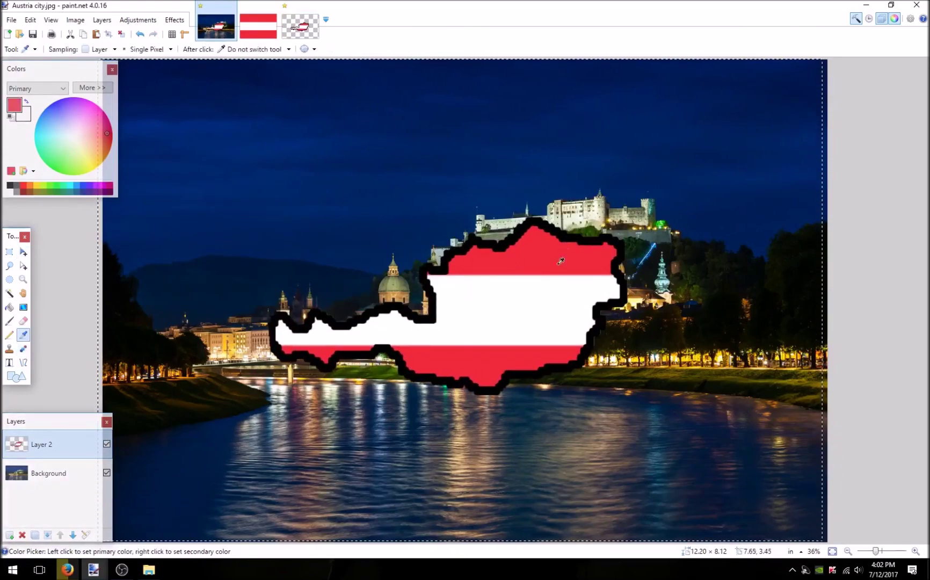
{"action": "left_click", "coordinate": [11, 320]}
{"action": "left_click", "coordinate": [9, 307]}
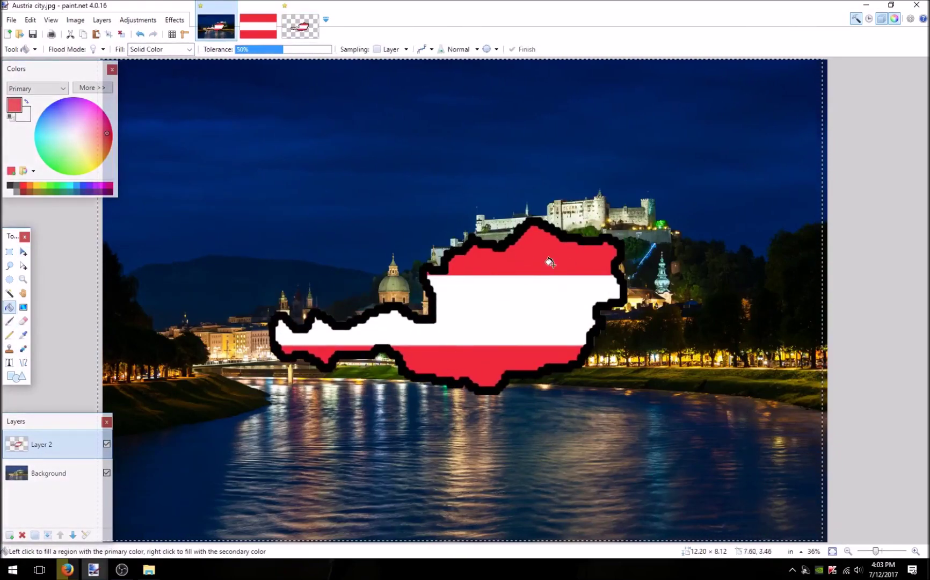
{"action": "left_click", "coordinate": [9, 186]}
{"action": "right_click", "coordinate": [432, 297]}
{"action": "key", "text": "ctrl+z"}
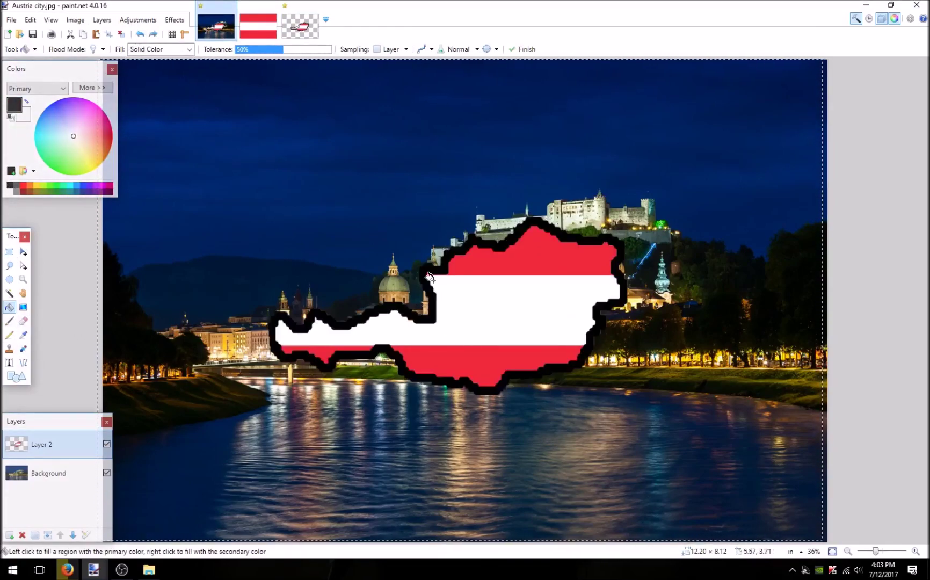
Flatten the image and save it as Austria.png in PNG format in the Finished Flag maps folder.
{"action": "left_click", "coordinate": [10, 255]}
{"action": "key", "text": "ctrl+shift+f"}
{"action": "key", "text": "ctrl+shift+s"}
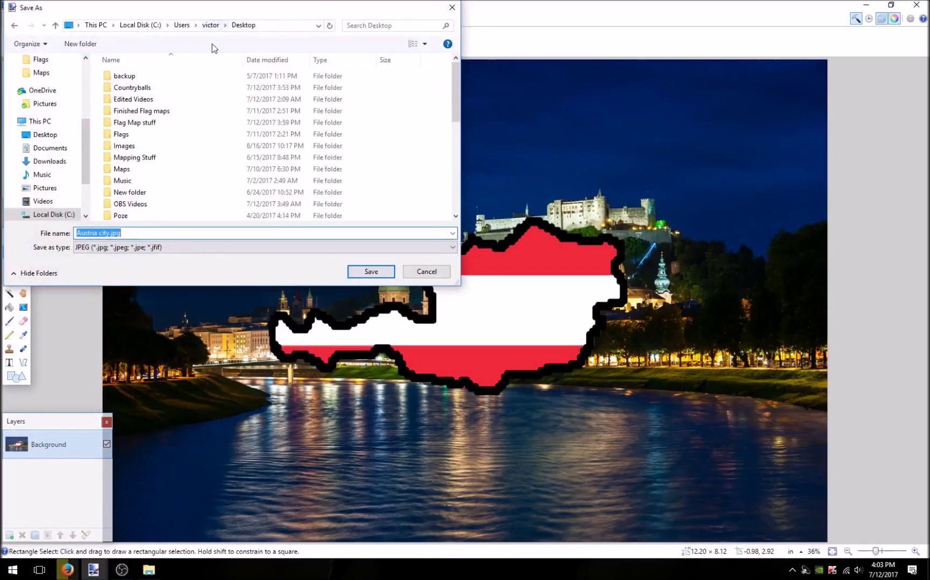
{"action": "left_click", "coordinate": [146, 248]}
{"action": "left_click", "coordinate": [113, 289]}
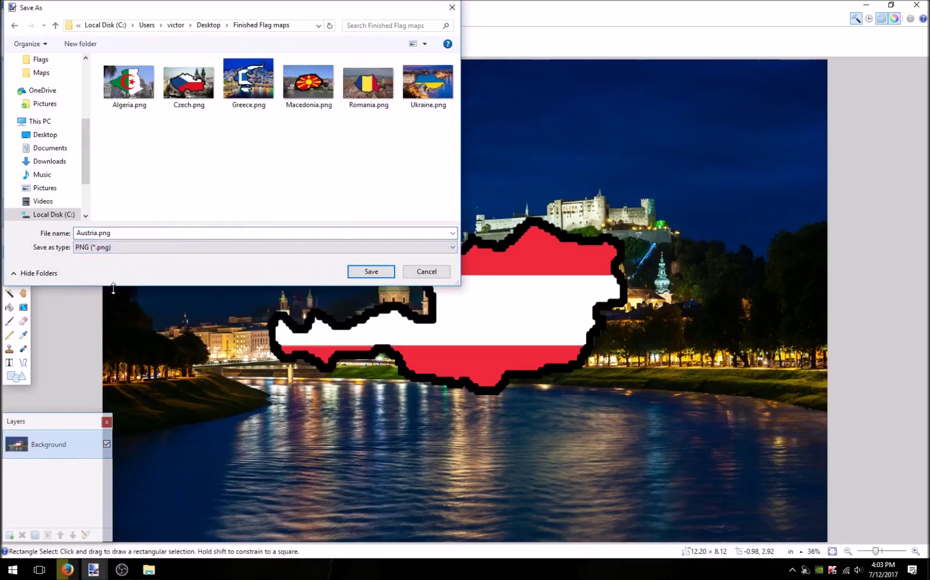
{"action": "left_click", "coordinate": [379, 271]}
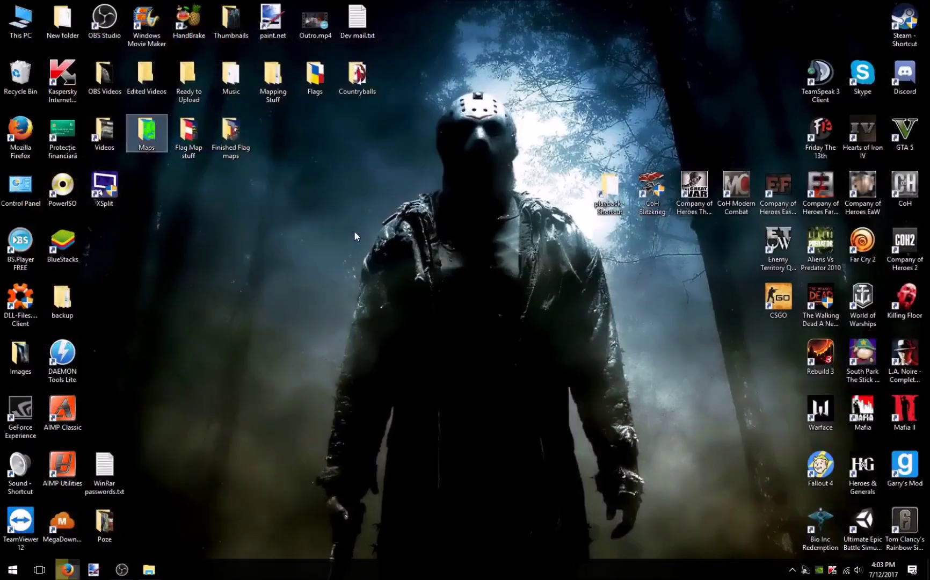
Check the Austria.png thumbnail in the Finished Flag maps folder and return to the desktop.
{"action": "double_click", "coordinate": [242, 134]}
{"action": "left_click", "coordinate": [195, 139]}
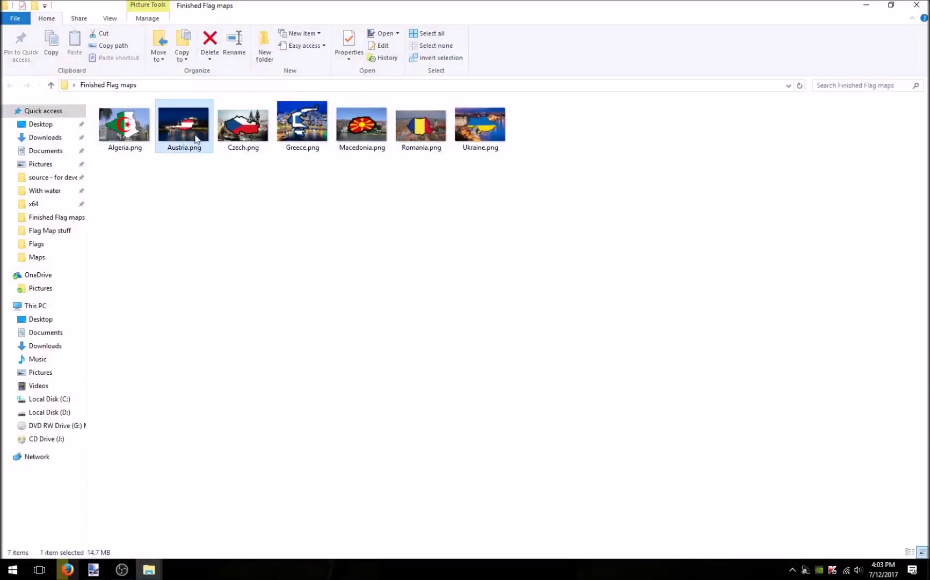
{"action": "left_click", "coordinate": [110, 555]}
{"action": "left_click", "coordinate": [865, 7]}
{"action": "left_click", "coordinate": [862, 10]}
Empty the Recycle Bin and confirm the deletion.
{"action": "right_click", "coordinate": [19, 77]}
{"action": "left_click", "coordinate": [54, 97]}
{"action": "left_click", "coordinate": [527, 329]}
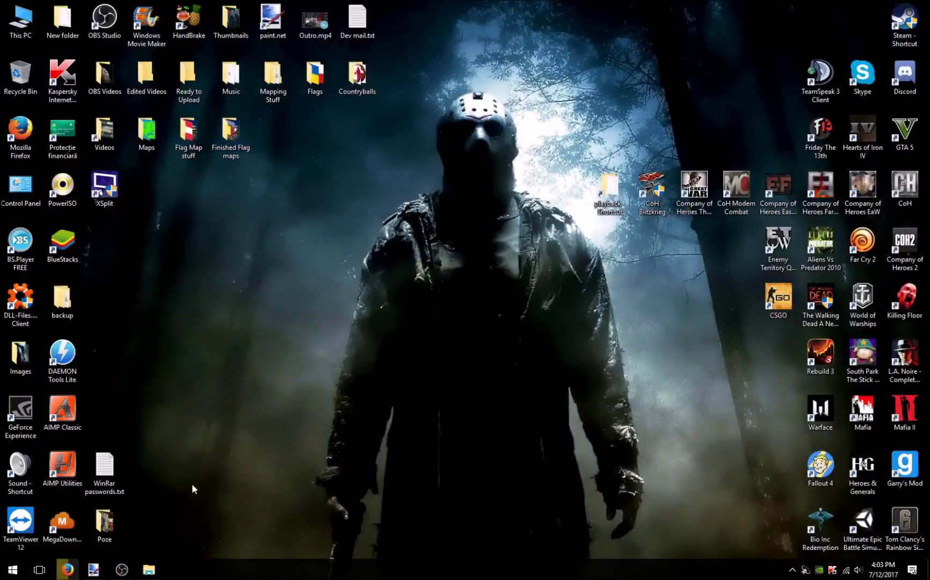
Return to the browser and search images for german flag.
{"action": "mouse_move", "coordinate": [67, 569]}
{"action": "left_click", "coordinate": [113, 543]}
{"action": "type", "text": "german flag"}
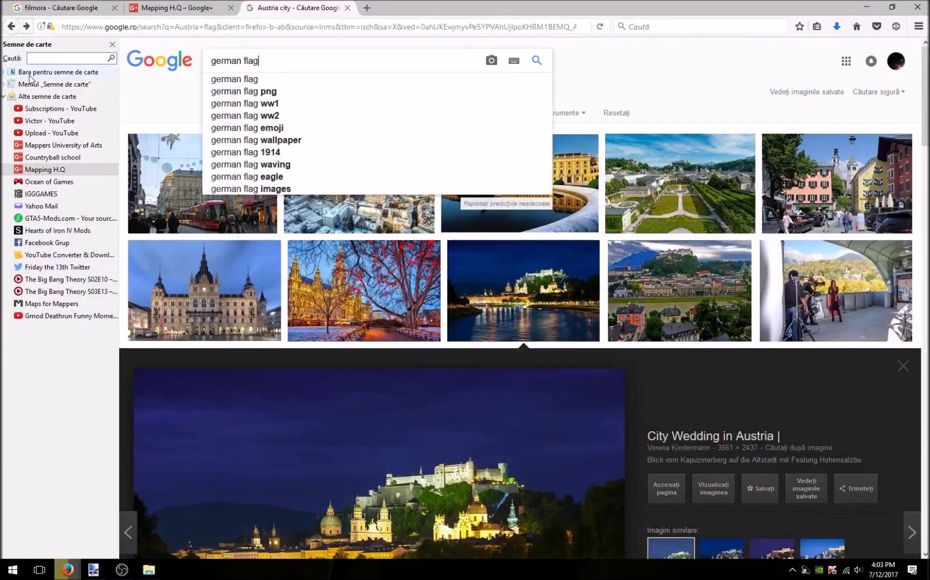
{"action": "key", "text": "Return"}
Save the plain black, red and yellow flag from Flags of countries as German flag.
{"action": "left_click", "coordinate": [596, 188]}
{"action": "right_click", "coordinate": [553, 425]}
{"action": "left_click", "coordinate": [588, 370]}
{"action": "left_click", "coordinate": [109, 247]}
{"action": "left_click", "coordinate": [111, 259]}
{"action": "left_click", "coordinate": [111, 233]}
{"action": "type", "text": "German flag"}
{"action": "key", "text": "Return"}
Change the image search query to german city and run it.
{"action": "scroll", "coordinate": [330, 131], "scroll_direction": "up", "scroll_amount": 3}
{"action": "left_click", "coordinate": [317, 64]}
{"action": "key", "text": "BackSpace"}
{"action": "key", "text": "BackSpace"}
{"action": "key", "text": "BackSpace"}
{"action": "key", "text": "BackSpace"}
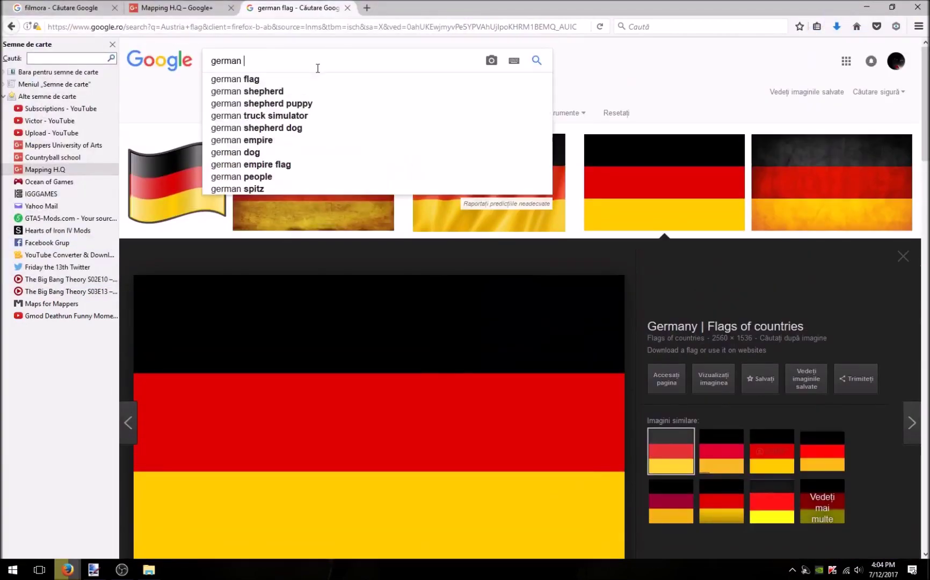
{"action": "type", "text": "city"}
{"action": "key", "text": "Return"}
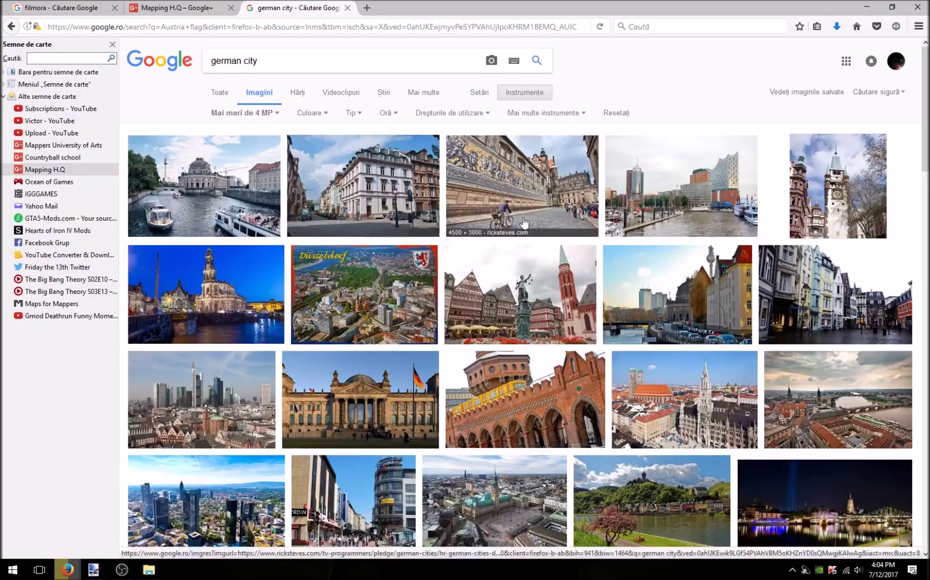
Preview candidate photos in the german city image results and view the sunset skyline over water on its own.
{"action": "left_click", "coordinate": [639, 206]}
{"action": "scroll", "coordinate": [450, 220], "scroll_direction": "up", "scroll_amount": 2}
{"action": "left_click", "coordinate": [245, 207]}
{"action": "scroll", "coordinate": [485, 292], "scroll_direction": "down", "scroll_amount": 3}
{"action": "scroll", "coordinate": [484, 290], "scroll_direction": "down", "scroll_amount": 3}
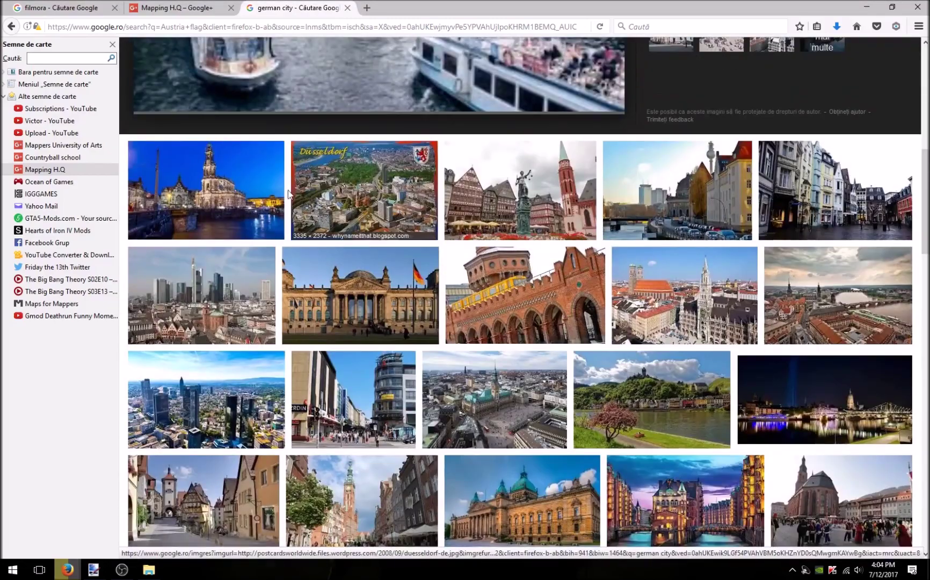
{"action": "left_click", "coordinate": [278, 193]}
{"action": "scroll", "coordinate": [384, 334], "scroll_direction": "down", "scroll_amount": 5}
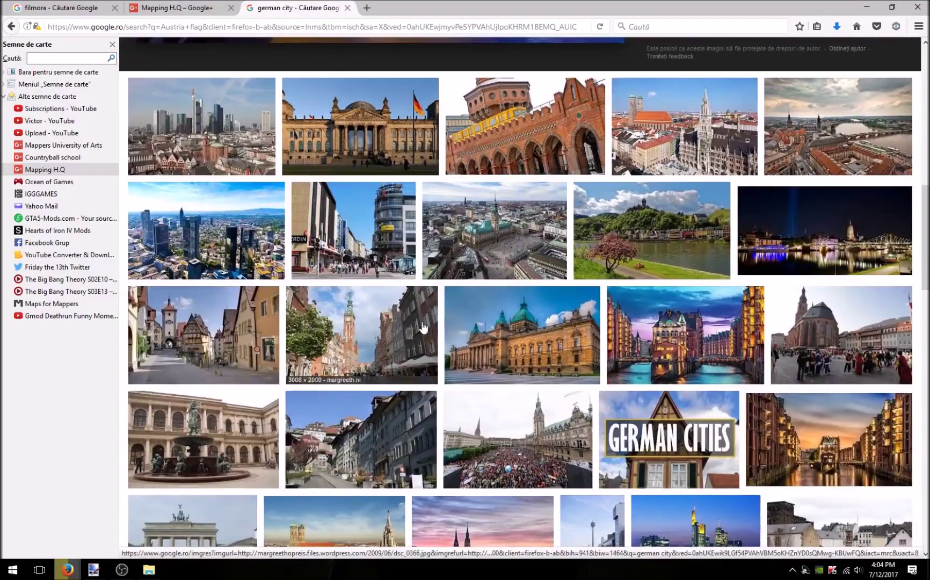
{"action": "scroll", "coordinate": [423, 327], "scroll_direction": "down", "scroll_amount": 5}
{"action": "left_click", "coordinate": [510, 220]}
{"action": "right_click", "coordinate": [476, 257]}
{"action": "left_click", "coordinate": [532, 345]}
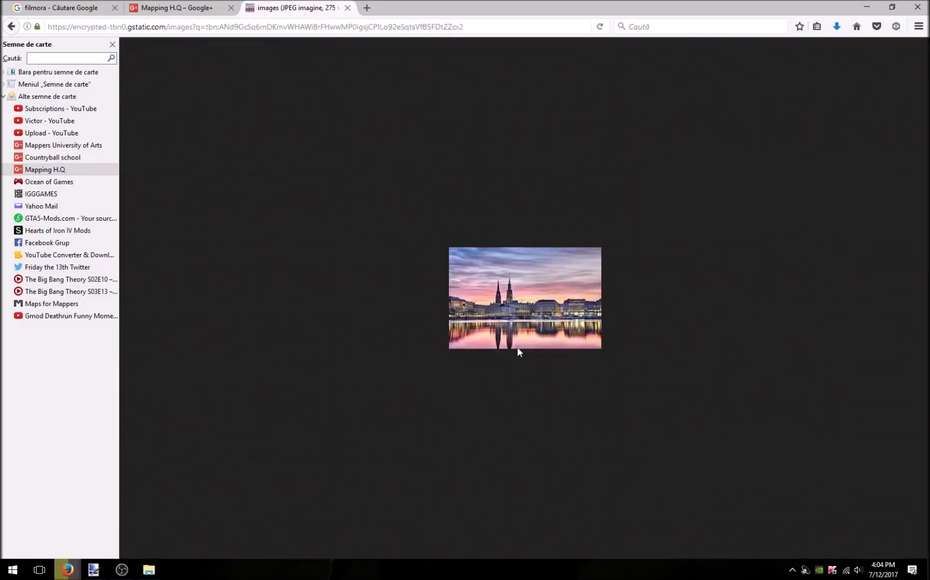
Start a fresh image search for german city and limit the results to images larger than 2 MP.
{"action": "key", "text": "ctrl+w"}
{"action": "key", "text": "ctrl+t"}
{"action": "type", "text": "german city"}
{"action": "key", "text": "Return"}
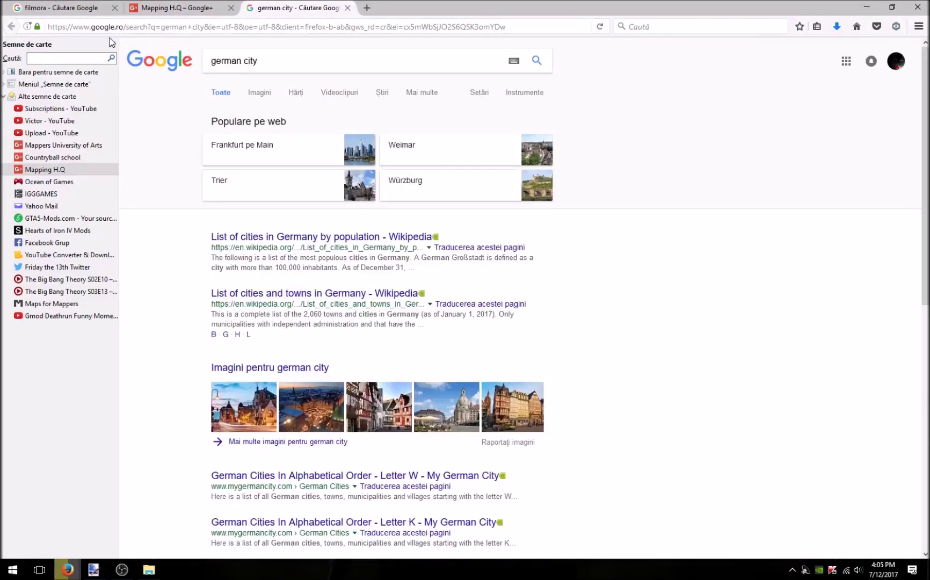
{"action": "left_click", "coordinate": [253, 95]}
{"action": "left_click", "coordinate": [524, 92]}
{"action": "left_click", "coordinate": [224, 113]}
{"action": "mouse_move", "coordinate": [270, 197]}
{"action": "left_click", "coordinate": [332, 214]}
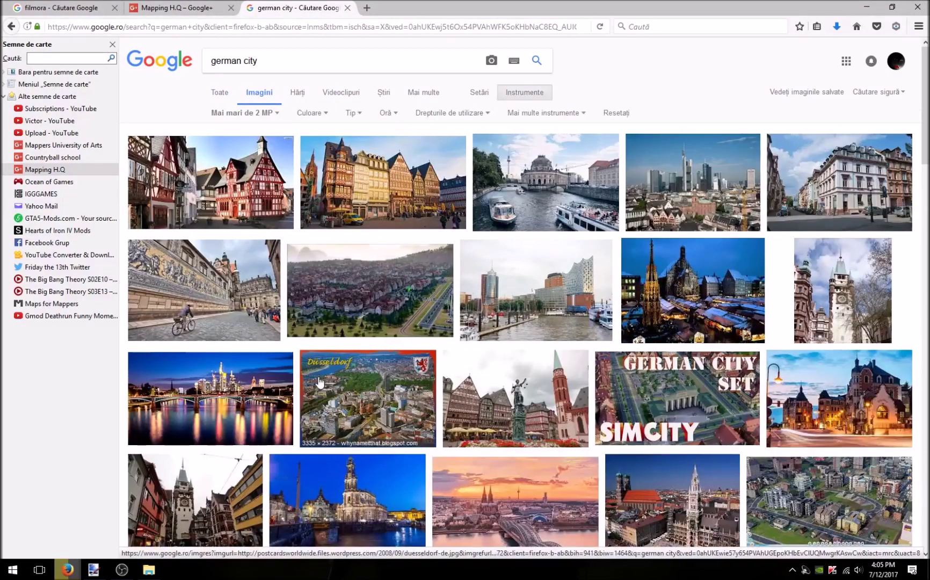
Preview several of the large german city photos and view the Frankfurt square statue photo at full size.
{"action": "scroll", "coordinate": [320, 382], "scroll_direction": "down", "scroll_amount": 3}
{"action": "left_click", "coordinate": [248, 234]}
{"action": "right_click", "coordinate": [506, 292]}
{"action": "left_click", "coordinate": [558, 391]}
{"action": "left_click", "coordinate": [11, 27]}
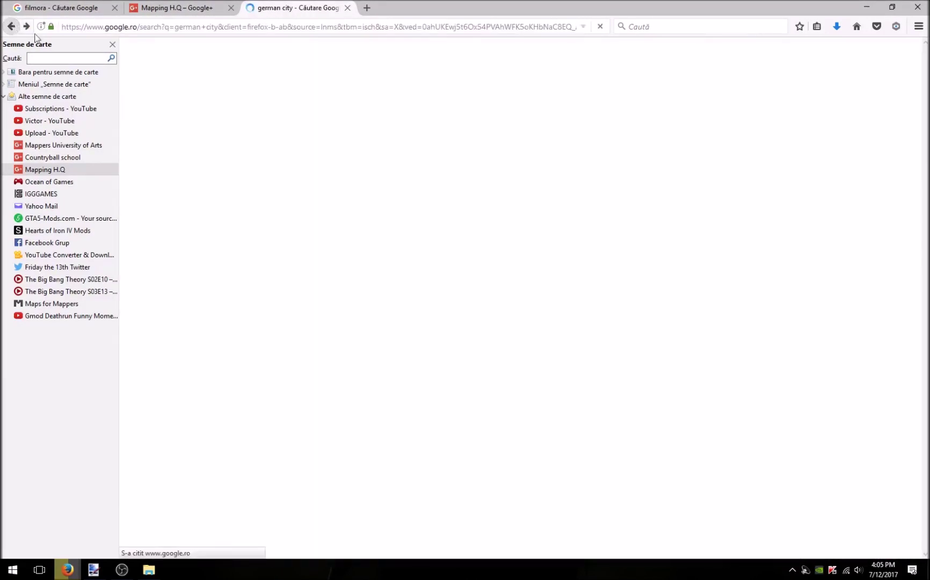
{"action": "left_click", "coordinate": [383, 112]}
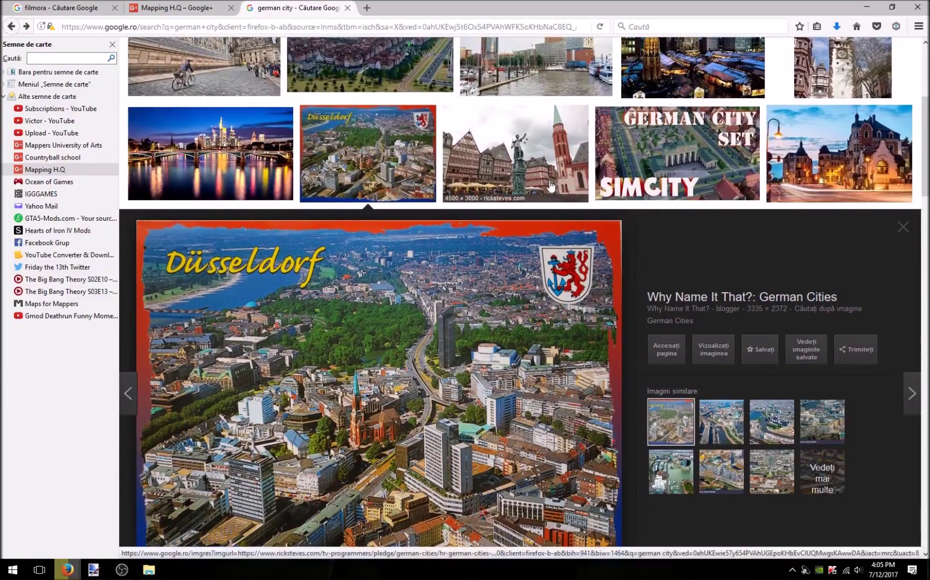
{"action": "key", "text": "Right"}
{"action": "right_click", "coordinate": [513, 263]}
{"action": "left_click", "coordinate": [537, 362]}
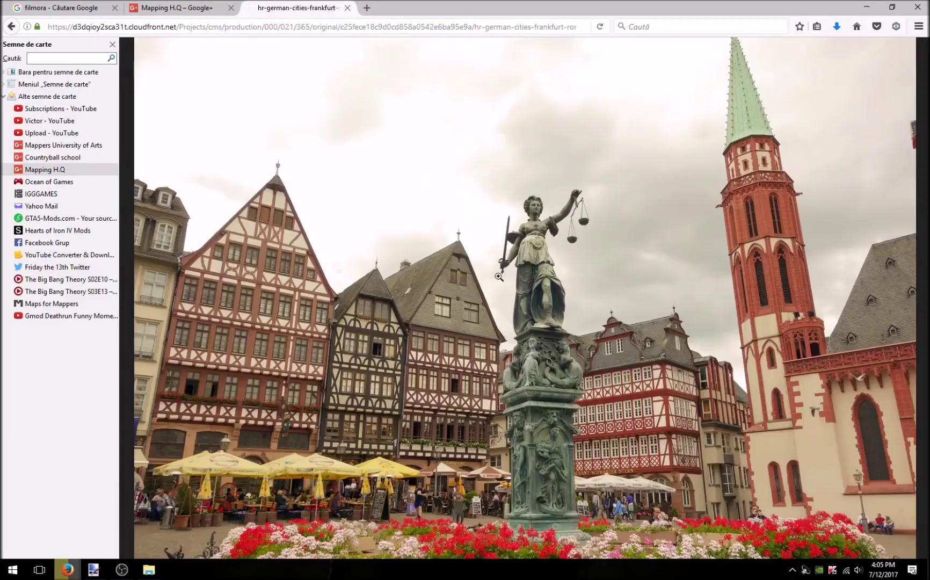
Run the german city search again in a new tab, view one image result, and close the tab.
{"action": "left_click", "coordinate": [347, 8]}
{"action": "left_click", "coordinate": [246, 8]}
{"action": "type", "text": "german city"}
{"action": "key", "text": "Return"}
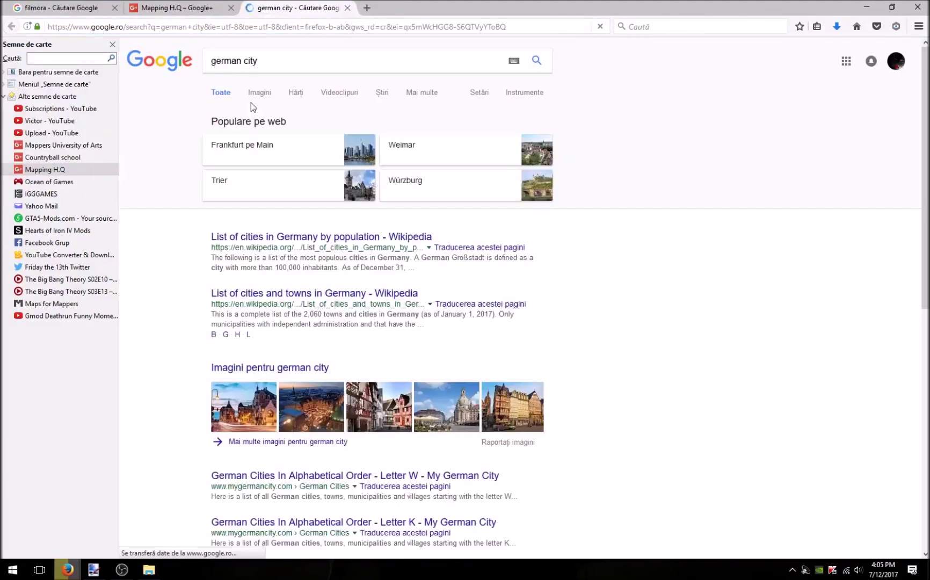
{"action": "left_click", "coordinate": [259, 93]}
{"action": "left_click", "coordinate": [314, 144]}
{"action": "right_click", "coordinate": [302, 283]}
{"action": "left_click", "coordinate": [327, 380]}
{"action": "left_click", "coordinate": [348, 8]}
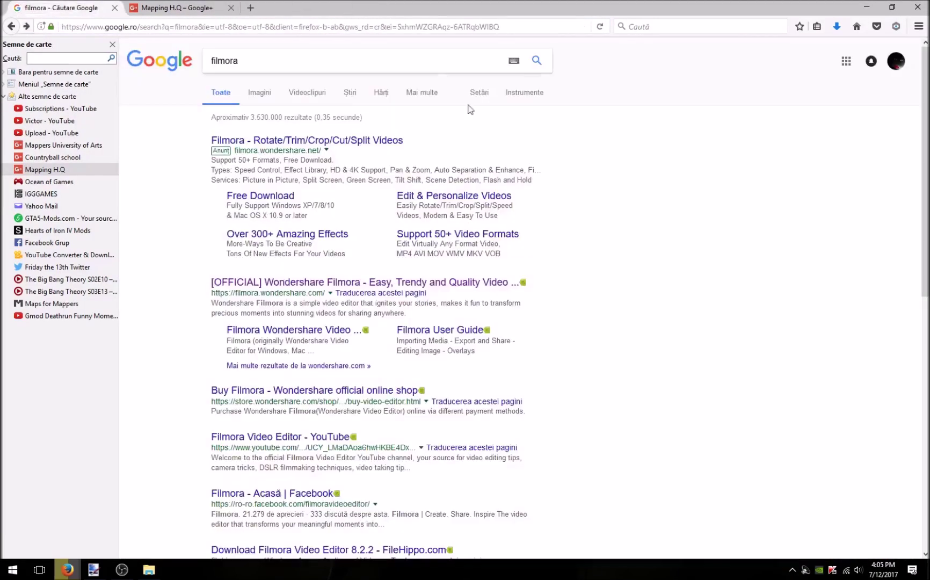
Replace the filmora search with an image search for german city, limited to images larger than 2 MP.
{"action": "left_click", "coordinate": [252, 93]}
{"action": "double_click", "coordinate": [209, 59]}
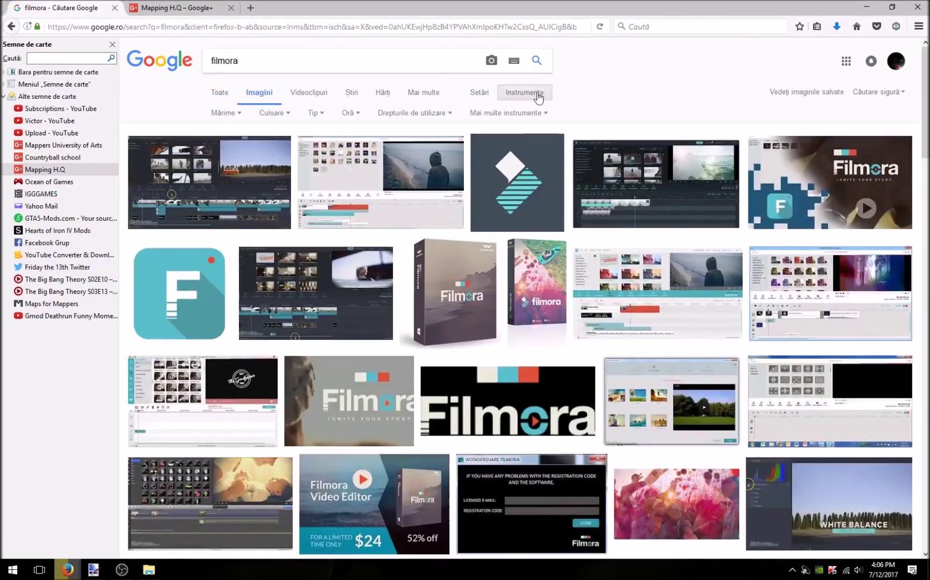
{"action": "type", "text": "german"}
{"action": "left_click", "coordinate": [226, 80]}
{"action": "left_click", "coordinate": [525, 93]}
{"action": "left_click", "coordinate": [226, 113]}
{"action": "mouse_move", "coordinate": [246, 194]}
{"action": "left_click", "coordinate": [329, 215]}
{"action": "scroll", "coordinate": [330, 207], "scroll_direction": "down", "scroll_amount": 3}
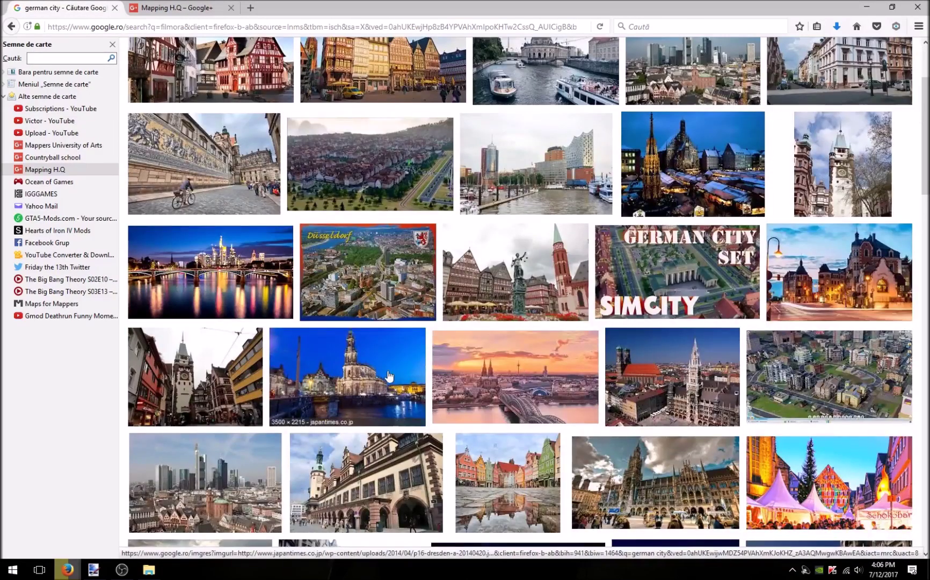
Open the full-size night photo of the Dresden cathedral from the results and save it as German city.
{"action": "left_click", "coordinate": [344, 375]}
{"action": "right_click", "coordinate": [336, 296]}
{"action": "left_click", "coordinate": [384, 392]}
{"action": "right_click", "coordinate": [239, 130]}
{"action": "left_click", "coordinate": [284, 170]}
{"action": "type", "text": "German city"}
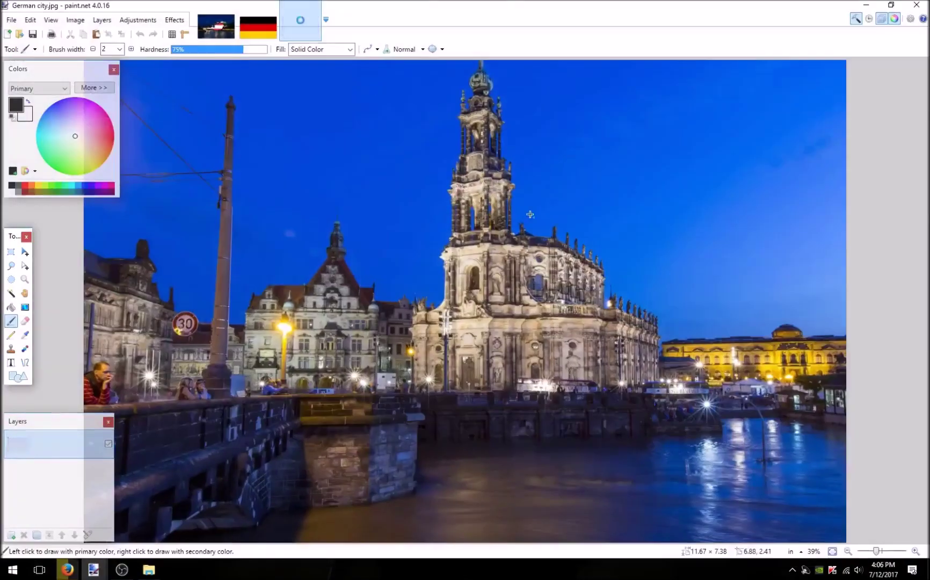
{"action": "key", "text": "ctrl+n"}
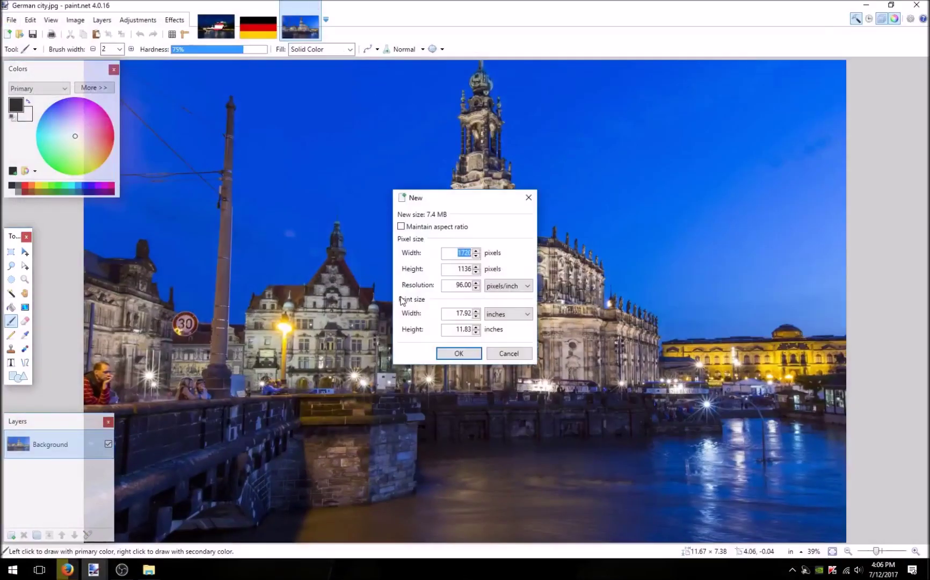
{"action": "left_click", "coordinate": [456, 351]}
{"action": "key", "text": "ctrl+w"}
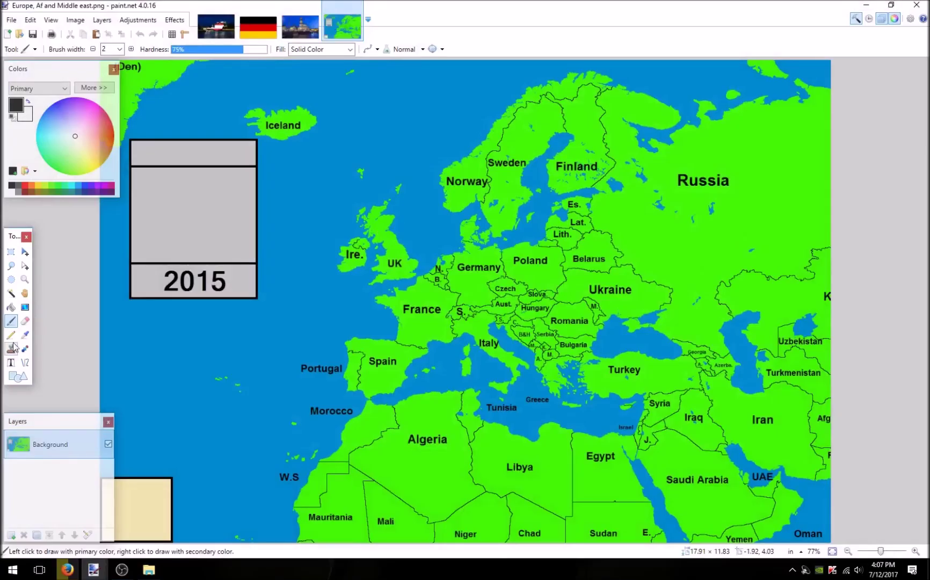
Add a new layer to the Europe map and trace Germany's complete border on it in black with brush width 2.
{"action": "scroll", "coordinate": [376, 370], "scroll_direction": "up", "scroll_amount": 6}
{"action": "left_click_drag", "start_coordinate": [376, 334], "coordinate": [380, 322]}
{"action": "key", "text": "ctrl+shift+n"}
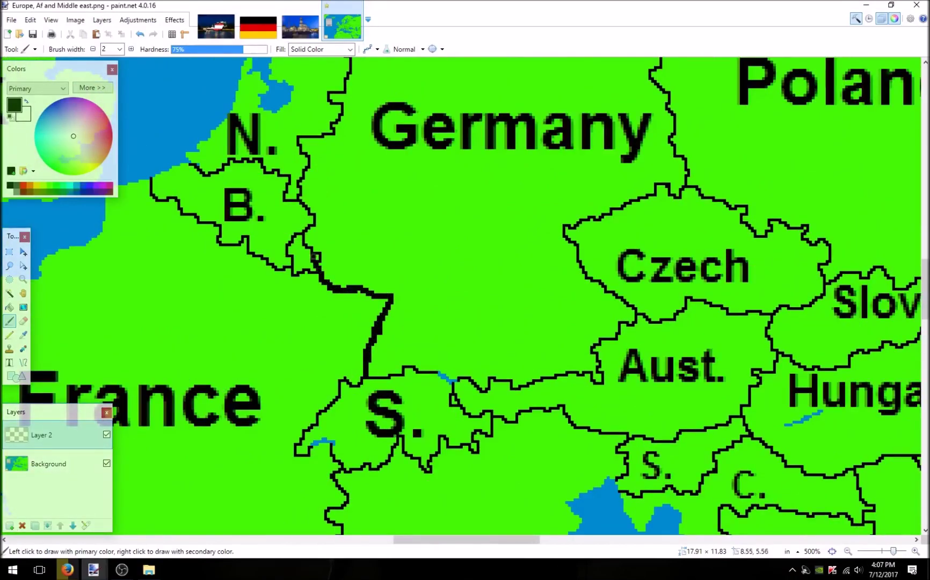
{"action": "left_click_drag", "start_coordinate": [331, 99], "coordinate": [340, 96]}
{"action": "left_click_drag", "start_coordinate": [340, 96], "coordinate": [370, 393]}
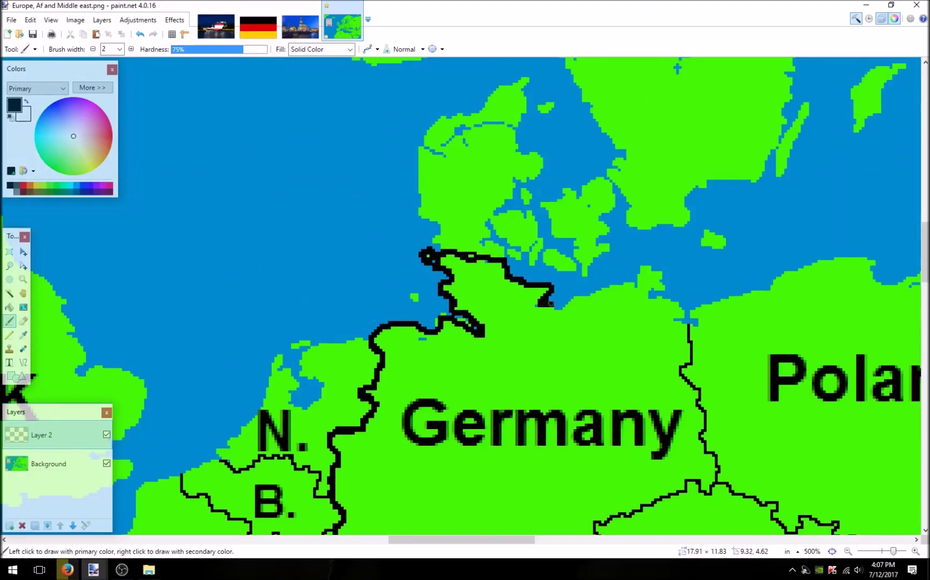
{"action": "left_click_drag", "start_coordinate": [551, 304], "coordinate": [583, 298]}
{"action": "scroll", "coordinate": [539, 329], "scroll_direction": "right", "scroll_amount": 3}
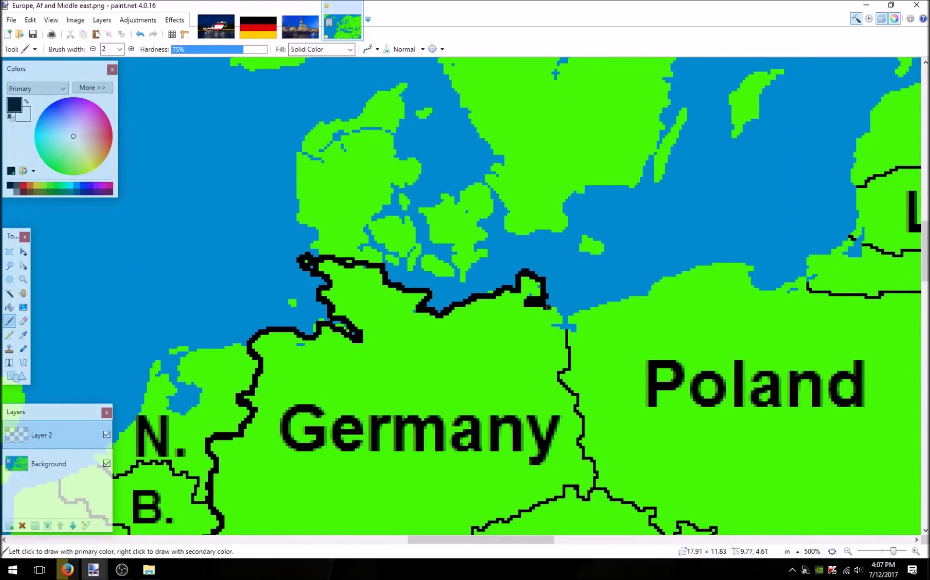
{"action": "left_click_drag", "start_coordinate": [578, 424], "coordinate": [548, 285]}
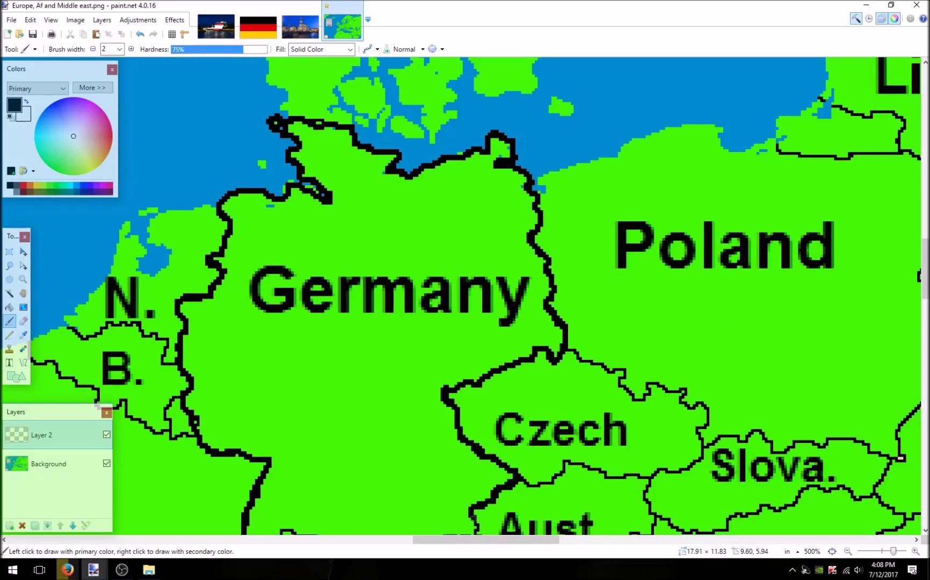
{"action": "left_click_drag", "start_coordinate": [463, 521], "coordinate": [488, 352]}
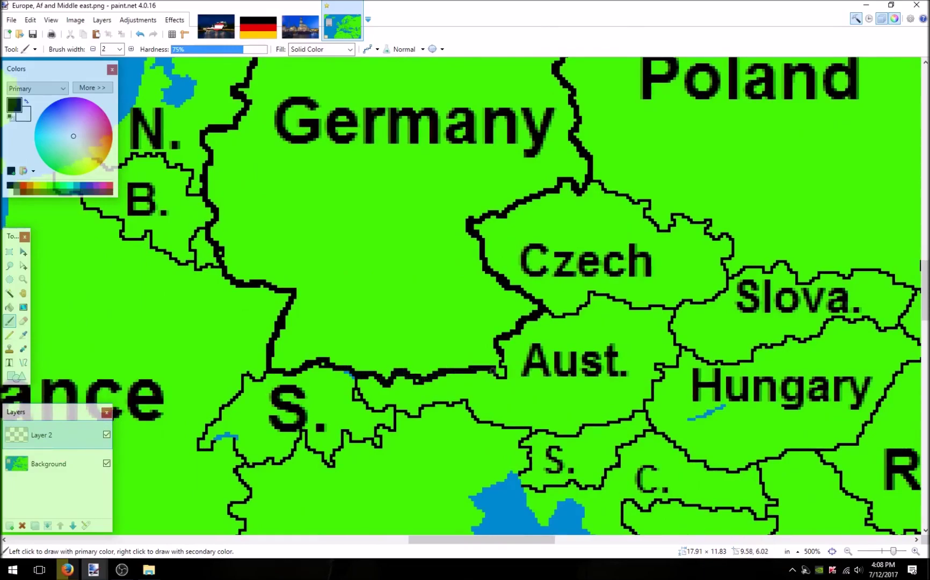
Delete the Background layer with the Europe map, keeping the layer with the traced border.
{"action": "left_click", "coordinate": [106, 463]}
{"action": "scroll", "coordinate": [156, 473], "scroll_direction": "down", "scroll_amount": 7}
{"action": "left_click", "coordinate": [22, 535]}
{"action": "left_click", "coordinate": [140, 34]}
{"action": "left_click", "coordinate": [48, 473]}
{"action": "left_click", "coordinate": [22, 534]}
Select the traced Germany outline with a rectangular selection and enlarge it toward the middle of the canvas.
{"action": "left_click", "coordinate": [9, 252]}
{"action": "left_click_drag", "start_coordinate": [442, 226], "coordinate": [503, 312]}
{"action": "key", "text": "m"}
{"action": "left_click", "coordinate": [22, 269]}
{"action": "left_click_drag", "start_coordinate": [503, 269], "coordinate": [507, 270]}
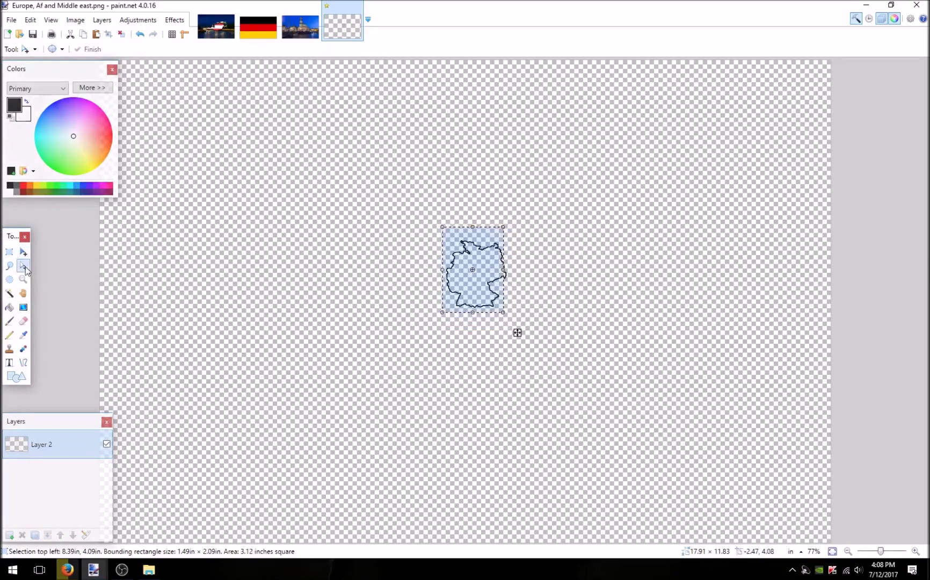
{"action": "left_click_drag", "start_coordinate": [524, 330], "coordinate": [588, 469]}
{"action": "left_click", "coordinate": [10, 308]}
Copy the flag from Germany.png into a new layer of the map file and place it beneath the outline layer.
{"action": "left_click", "coordinate": [257, 33]}
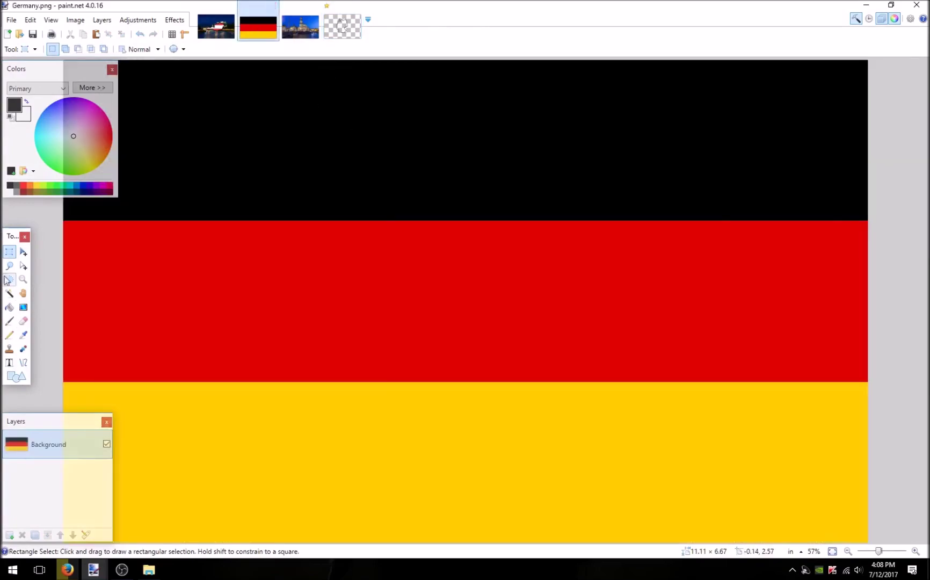
{"action": "left_click", "coordinate": [345, 29]}
{"action": "left_click", "coordinate": [9, 535]}
{"action": "key", "text": "ctrl+v"}
{"action": "left_click", "coordinate": [400, 352]}
{"action": "left_click_drag", "start_coordinate": [55, 468], "coordinate": [56, 441]}
Try to shrink the pasted flag and move it over the Germany outline, and undo the attempt.
{"action": "left_click_drag", "start_coordinate": [191, 151], "coordinate": [210, 162]}
{"action": "left_click", "coordinate": [79, 478]}
{"action": "left_click_drag", "start_coordinate": [120, 70], "coordinate": [320, 339]}
{"action": "left_click_drag", "start_coordinate": [614, 420], "coordinate": [485, 227]}
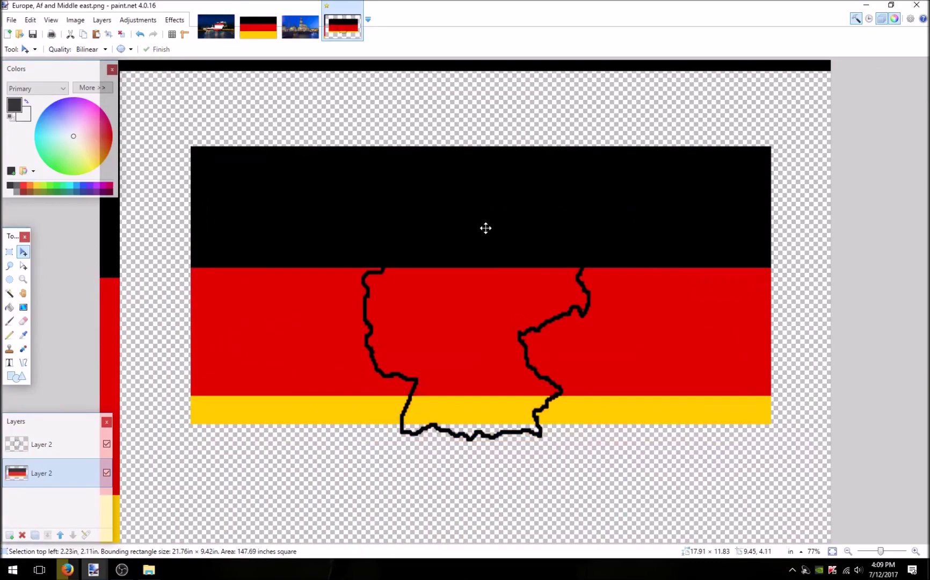
{"action": "left_click", "coordinate": [140, 34]}
{"action": "left_click", "coordinate": [140, 35]}
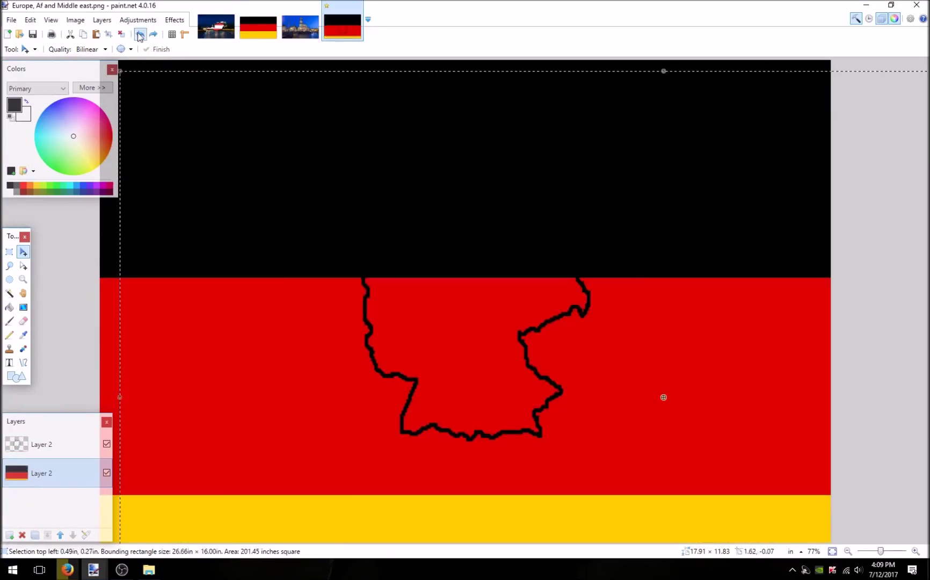
{"action": "left_click", "coordinate": [139, 35]}
Shrink the flag to about 22.9 by 9.6 inches and position it so its stripes cover the Germany outline.
{"action": "key", "text": "ctrl+y"}
{"action": "key", "text": "ctrl+y"}
{"action": "key", "text": "ctrl+y"}
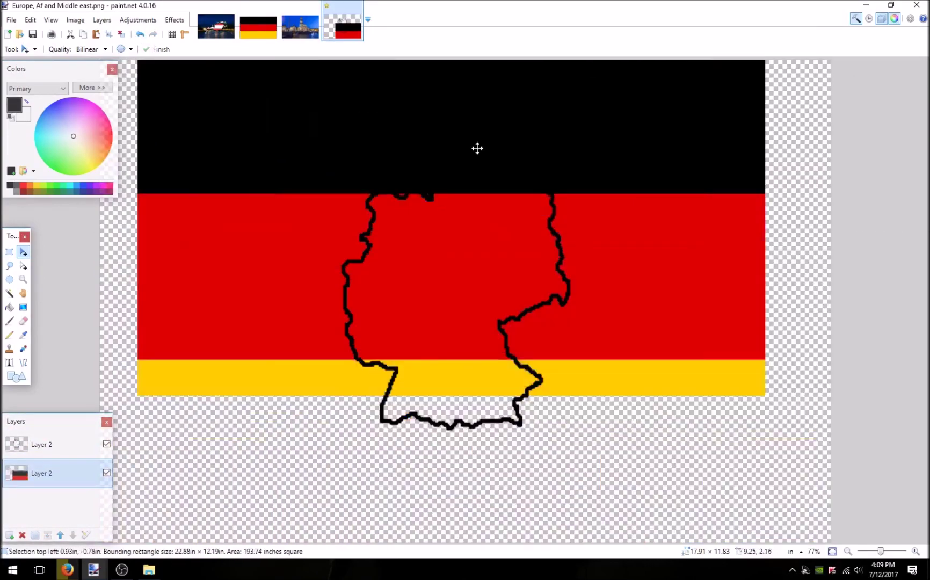
{"action": "left_click_drag", "start_coordinate": [477, 148], "coordinate": [499, 217]}
{"action": "left_click_drag", "start_coordinate": [444, 102], "coordinate": [458, 206]}
{"action": "left_click_drag", "start_coordinate": [456, 248], "coordinate": [448, 180]}
Select the area outside the Germany outline with the Magic Wand at 50% tolerance and cut it from the flag layer.
{"action": "left_click", "coordinate": [10, 293]}
{"action": "left_click", "coordinate": [42, 445]}
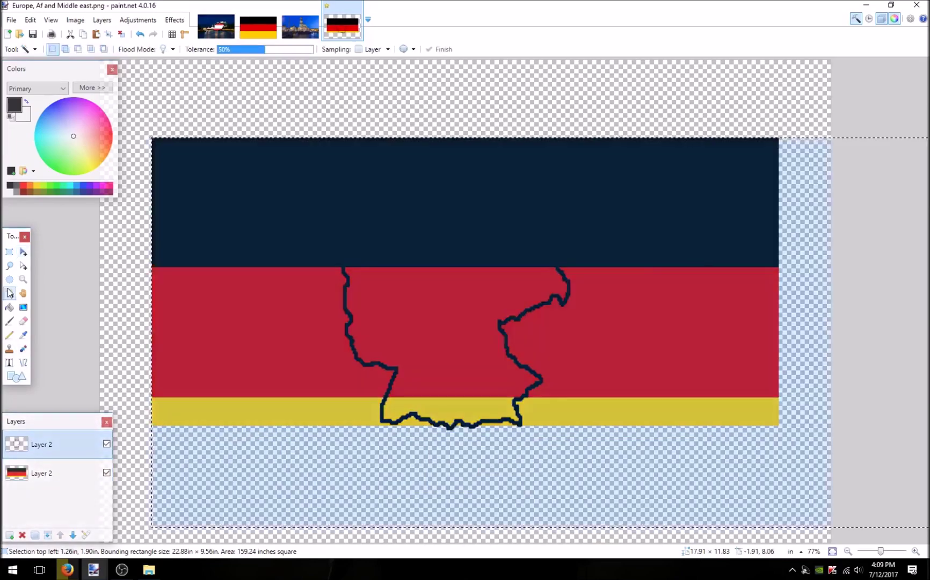
{"action": "left_click", "coordinate": [161, 419]}
{"action": "left_click", "coordinate": [41, 474]}
{"action": "left_click", "coordinate": [71, 34]}
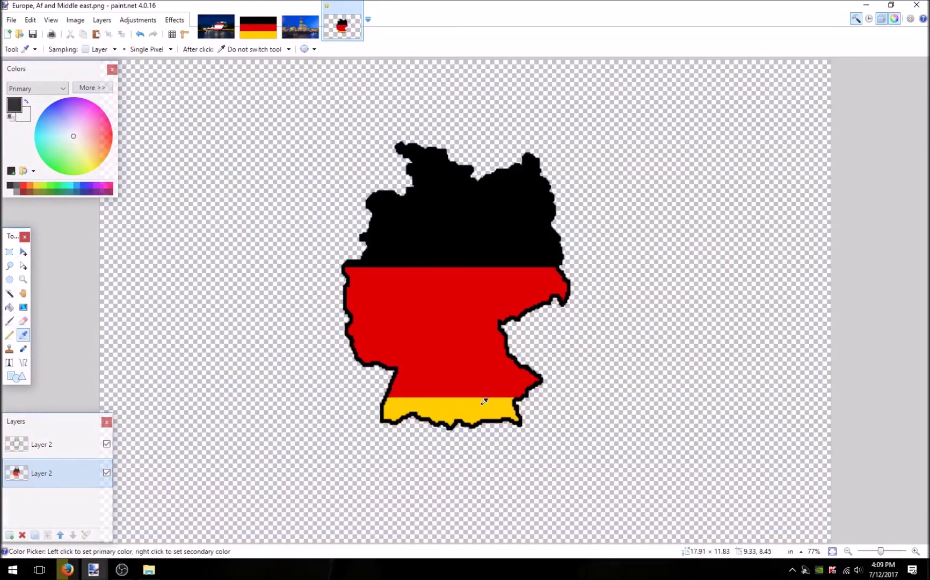
Pick the flag's yellow as primary color and select the outline's interior with the Magic Wand at 0% tolerance, with the flag layer active.
{"action": "left_click", "coordinate": [367, 358]}
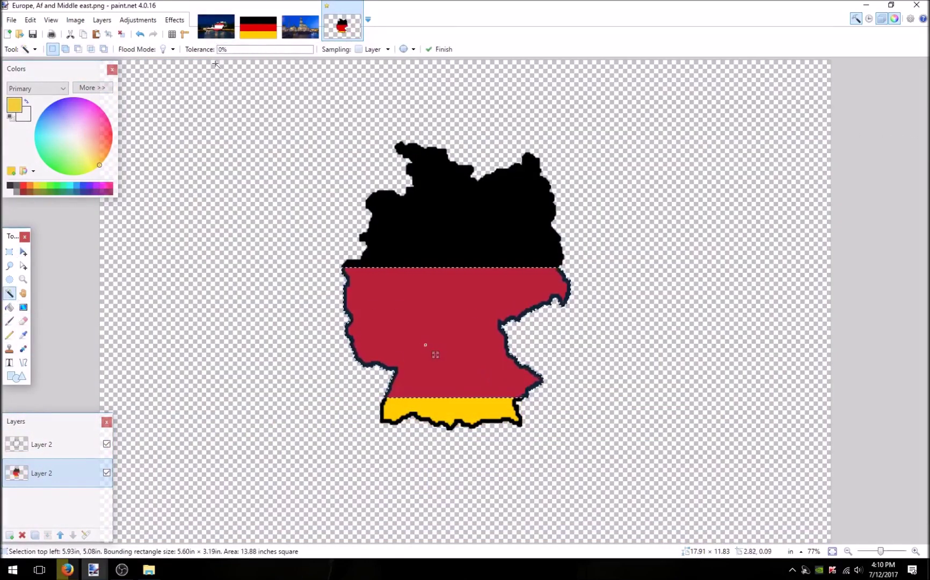
{"action": "left_click", "coordinate": [49, 445]}
{"action": "left_click", "coordinate": [431, 311]}
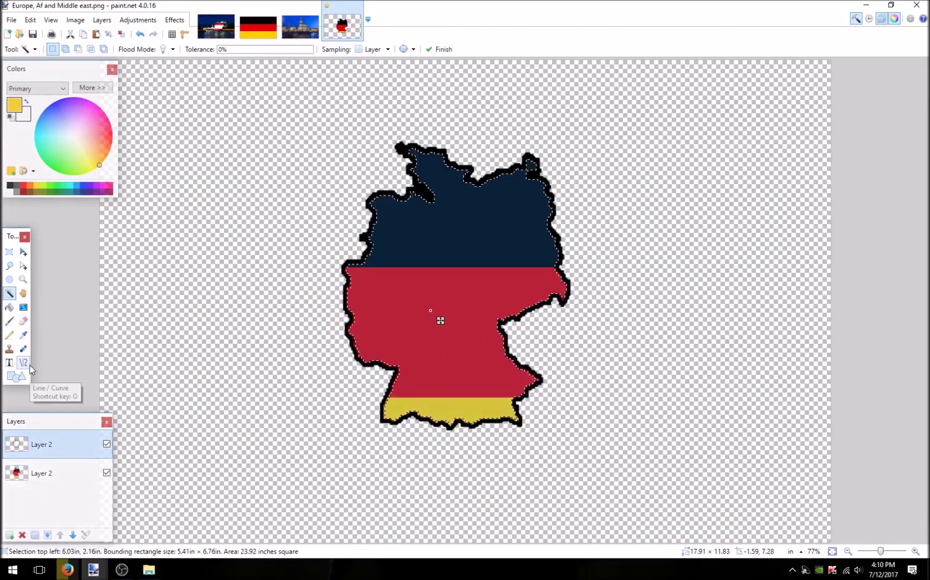
{"action": "left_click", "coordinate": [41, 474]}
{"action": "left_click", "coordinate": [41, 444]}
{"action": "left_click_drag", "start_coordinate": [879, 552], "coordinate": [888, 551]}
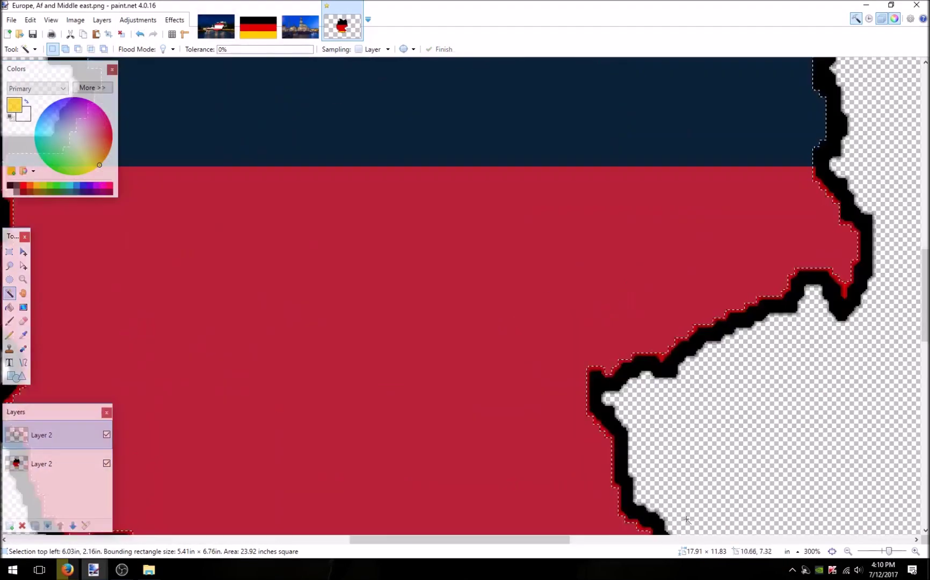
{"action": "scroll", "coordinate": [465, 300], "scroll_direction": "down", "scroll_amount": 5}
{"action": "left_click", "coordinate": [42, 463]}
Draw a yellow line about 3.2 inches long across the lower red stripe and fill the red area beneath it yellow.
{"action": "left_click", "coordinate": [23, 363]}
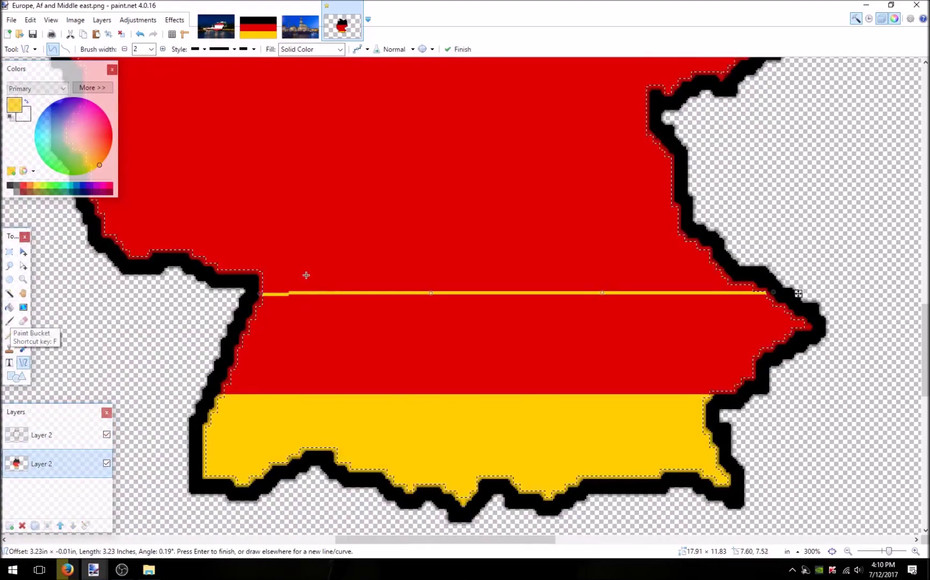
{"action": "key", "text": "f"}
{"action": "left_click", "coordinate": [339, 339]}
Clear the selection, draw a second yellow line about 3 inches long slightly higher, and fill the gap below it yellow.
{"action": "left_click", "coordinate": [10, 254]}
{"action": "left_click", "coordinate": [51, 309]}
{"action": "left_click", "coordinate": [24, 350]}
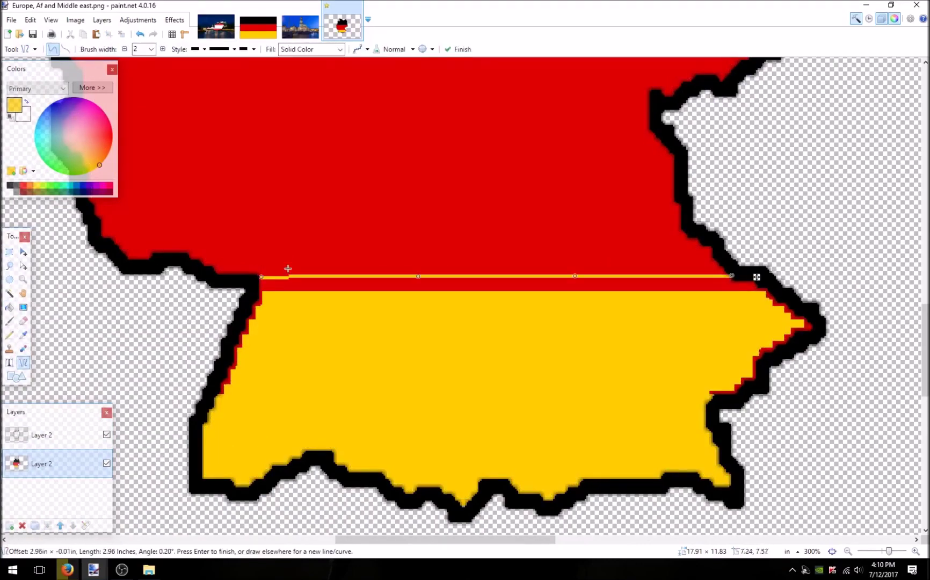
{"action": "left_click", "coordinate": [292, 289]}
Recolor the leftover red pixels along the yellow stripe's edges to yellow with the Recolor tool at brush width 10.
{"action": "key", "text": "ctrl+z"}
{"action": "left_click_drag", "start_coordinate": [280, 334], "coordinate": [285, 345]}
{"action": "left_click", "coordinate": [741, 402]}
{"action": "left_click", "coordinate": [140, 35]}
{"action": "left_click", "coordinate": [22, 350]}
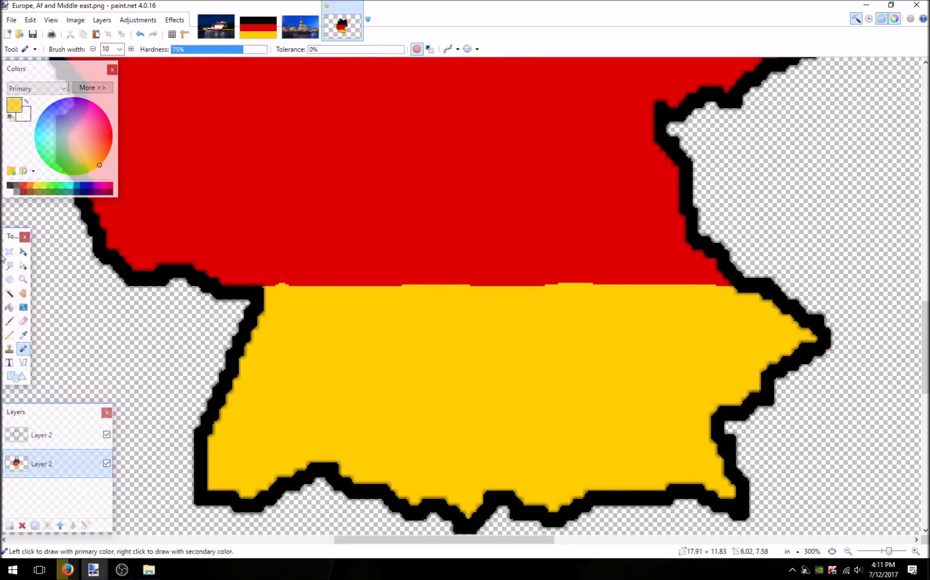
Cut a strip about 2.94 by 0.04 inches along the uneven red-yellow boundary and fill it with the flag's red.
{"action": "key", "text": "s"}
{"action": "left_click_drag", "start_coordinate": [260, 287], "coordinate": [733, 280]}
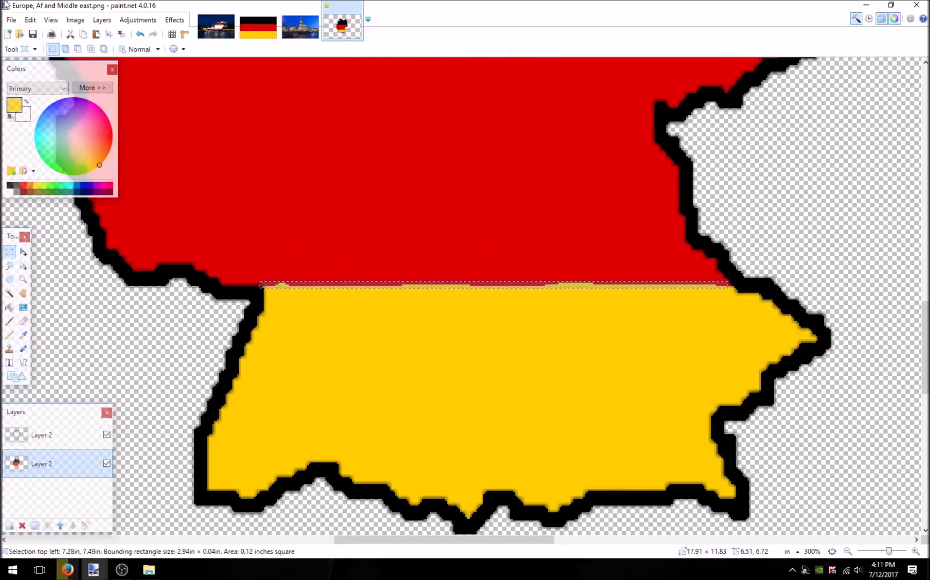
{"action": "left_click", "coordinate": [71, 35]}
{"action": "left_click", "coordinate": [23, 335]}
{"action": "left_click", "coordinate": [161, 242]}
{"action": "left_click", "coordinate": [10, 307]}
{"action": "left_click", "coordinate": [329, 286]}
{"action": "left_click", "coordinate": [833, 551]}
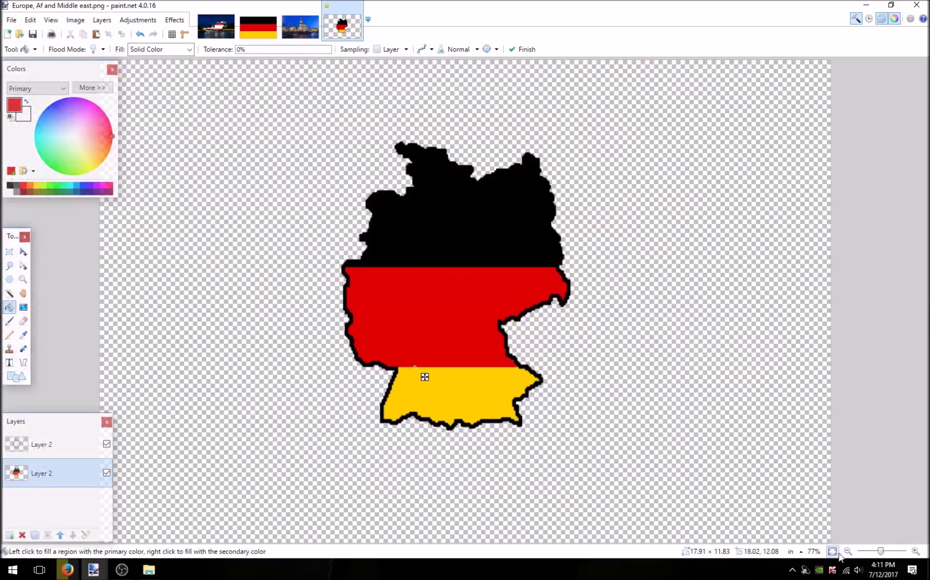
{"action": "scroll", "coordinate": [465, 302], "scroll_direction": "up", "scroll_amount": 10}
{"action": "scroll", "coordinate": [465, 302], "scroll_direction": "down", "scroll_amount": 5}
{"action": "scroll", "coordinate": [465, 302], "scroll_direction": "up", "scroll_amount": 10}
{"action": "scroll", "coordinate": [466, 303], "scroll_direction": "right", "scroll_amount": 5}
{"action": "left_click", "coordinate": [9, 321]}
{"action": "scroll", "coordinate": [456, 310], "scroll_direction": "right", "scroll_amount": 3}
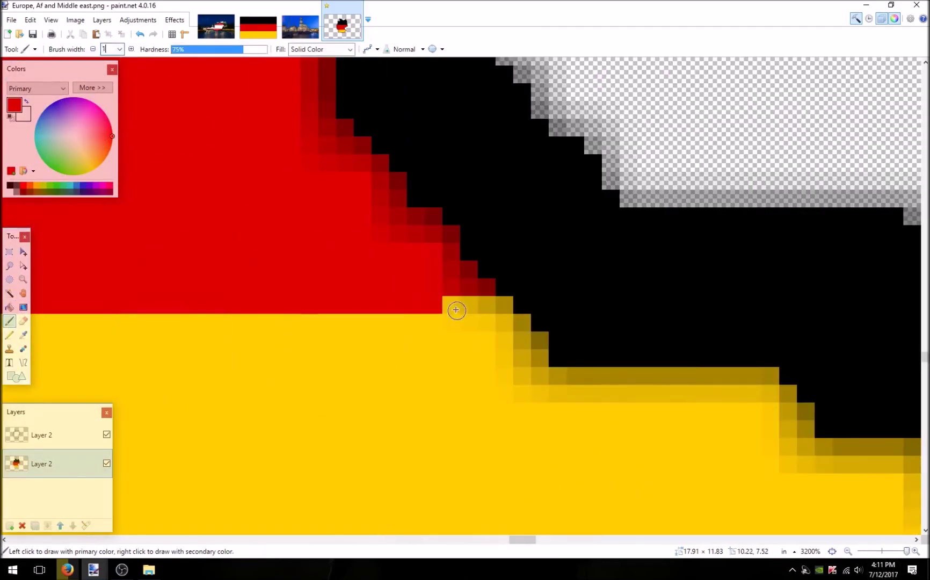
{"action": "key", "text": "ctrl+b"}
Sample the flag's yellow and set the Line/Curve tool's brush width to 5.
{"action": "left_click", "coordinate": [23, 362]}
{"action": "left_click", "coordinate": [23, 334]}
{"action": "left_click", "coordinate": [451, 394]}
{"action": "left_click", "coordinate": [23, 363]}
{"action": "double_click", "coordinate": [138, 50]}
{"action": "type", "text": "20"}
{"action": "left_click_drag", "start_coordinate": [880, 551], "coordinate": [886, 551]}
{"action": "left_click_drag", "start_coordinate": [173, 417], "coordinate": [273, 410]}
{"action": "left_click", "coordinate": [141, 34]}
{"action": "left_click", "coordinate": [142, 50]}
{"action": "key", "text": "BackSpace"}
Try a yellow line about 3.73 inches long across the lower red stripe with a yellow fill beneath it.
{"action": "left_click_drag", "start_coordinate": [556, 405], "coordinate": [563, 407]}
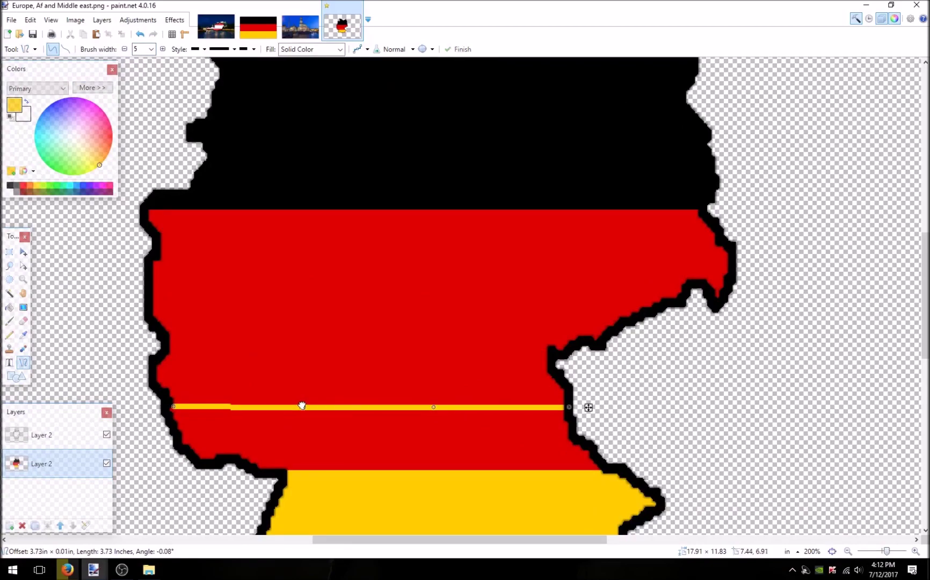
{"action": "left_click", "coordinate": [9, 307]}
{"action": "scroll", "coordinate": [345, 382], "scroll_direction": "down", "scroll_amount": 2}
{"action": "left_click", "coordinate": [345, 382]}
{"action": "key", "text": "ctrl+z"}
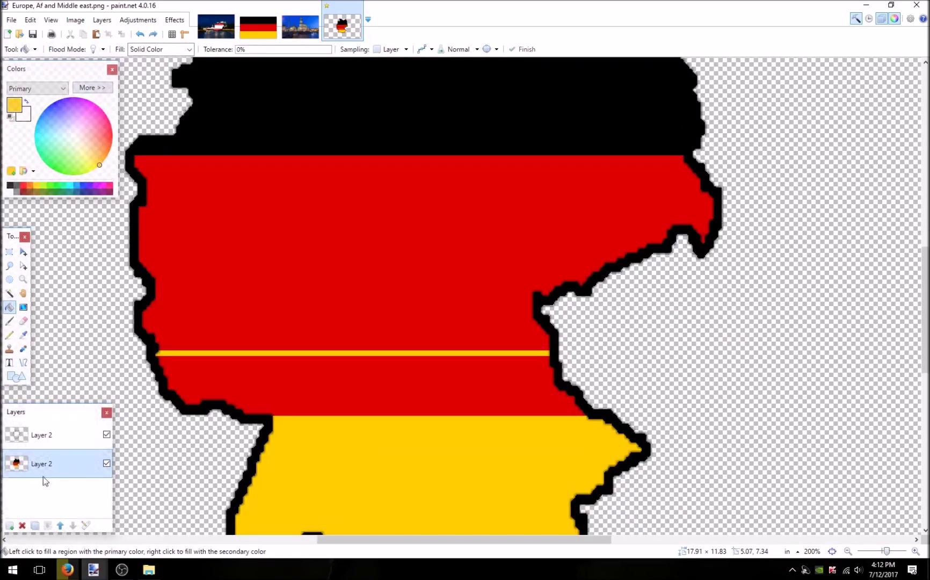
{"action": "left_click", "coordinate": [106, 434]}
{"action": "left_click", "coordinate": [23, 363]}
{"action": "left_click", "coordinate": [141, 35]}
{"action": "left_click", "coordinate": [107, 435]}
{"action": "left_click", "coordinate": [142, 35]}
{"action": "left_click", "coordinate": [143, 35]}
Hide the outline layer, draw a yellow line about 4.44 inches long across the lower red area, and fill the area beneath it yellow.
{"action": "left_click", "coordinate": [106, 434]}
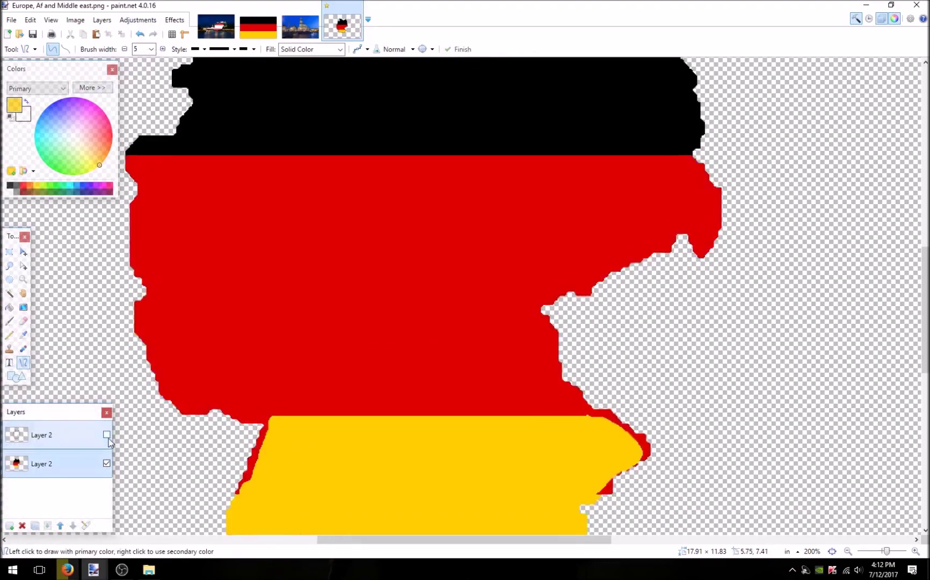
{"action": "left_click_drag", "start_coordinate": [144, 369], "coordinate": [597, 374]}
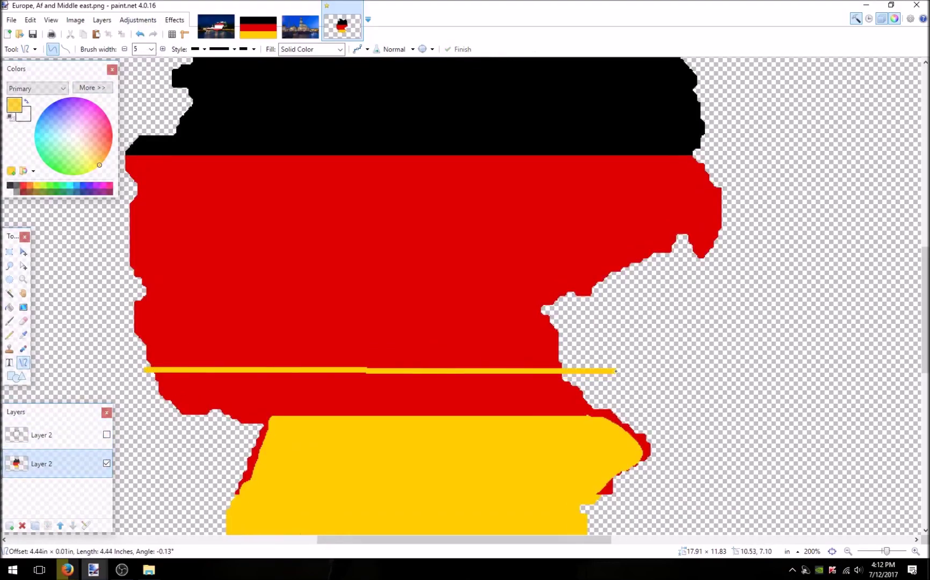
{"action": "key", "text": "f"}
{"action": "left_click", "coordinate": [251, 399]}
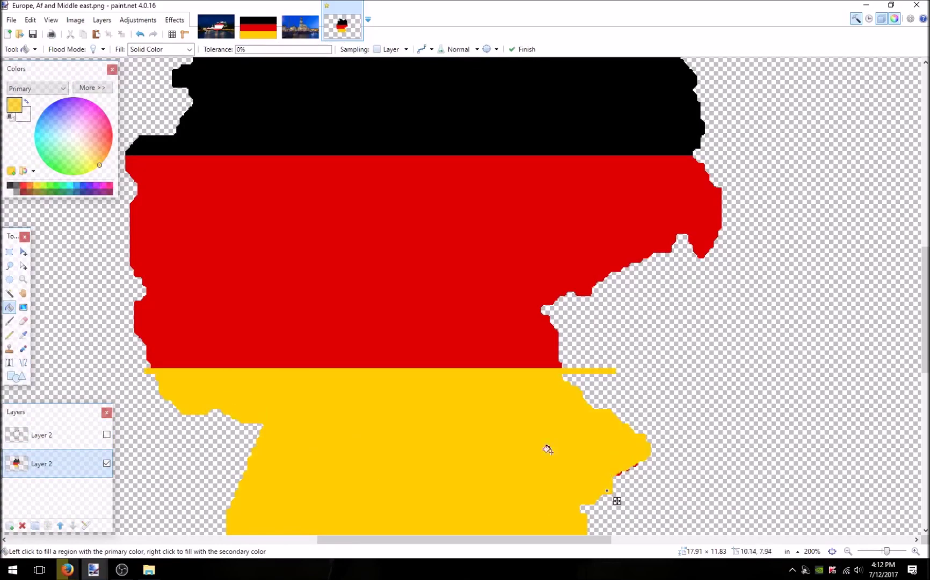
Recolor the leftover red pixels on the map's southeastern edge to yellow and show the outline layer again.
{"action": "left_click", "coordinate": [23, 348]}
{"action": "left_click_drag", "start_coordinate": [621, 471], "coordinate": [636, 465]}
{"action": "left_click", "coordinate": [96, 435]}
{"action": "left_click", "coordinate": [107, 435]}
Try to isolate the yellow line's overhang outside Germany's outline with rectangular and Magic Wand selections.
{"action": "mouse_move", "coordinate": [305, 433]}
{"action": "left_mouse_down"}
{"action": "mouse_move", "coordinate": [286, 377]}
{"action": "mouse_move", "coordinate": [205, 391]}
{"action": "left_mouse_up"}
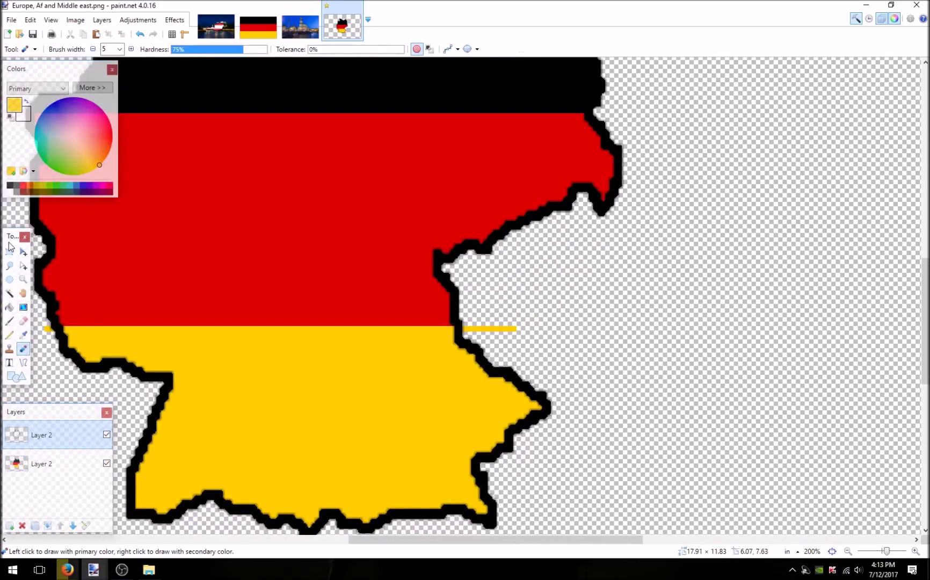
{"action": "left_click", "coordinate": [9, 250]}
{"action": "left_click_drag", "start_coordinate": [463, 314], "coordinate": [531, 340]}
{"action": "left_click", "coordinate": [72, 467]}
{"action": "left_click_drag", "start_coordinate": [463, 323], "coordinate": [794, 331]}
{"action": "left_click", "coordinate": [64, 435]}
{"action": "left_click", "coordinate": [9, 293]}
{"action": "left_click", "coordinate": [567, 325]}
{"action": "left_click", "coordinate": [831, 551]}
{"action": "left_click", "coordinate": [9, 251]}
{"action": "left_click", "coordinate": [70, 343]}
{"action": "left_click", "coordinate": [9, 293]}
{"action": "left_click", "coordinate": [298, 378]}
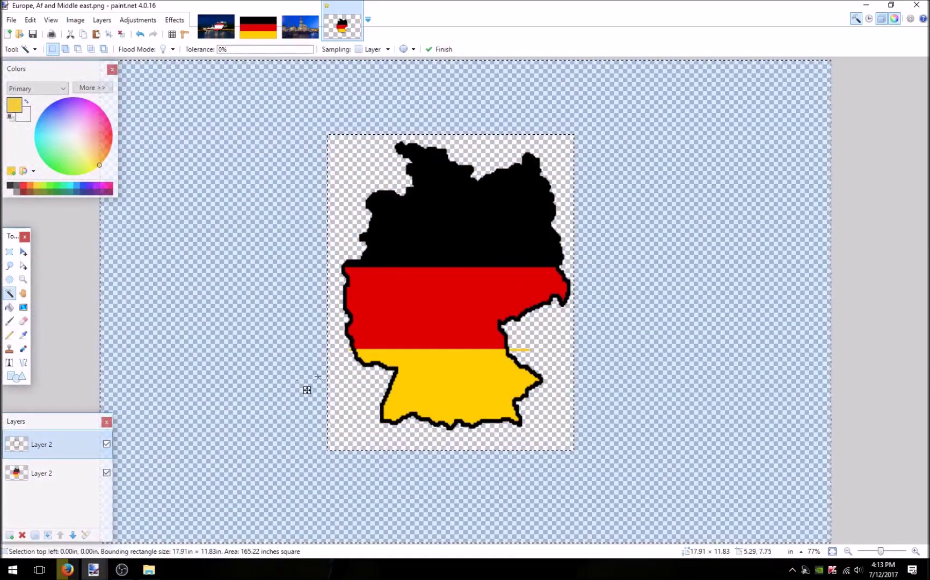
Select the area outside Germany's outline at 69% Magic Wand tolerance and cut it from the flag layer.
{"action": "left_click", "coordinate": [336, 376]}
{"action": "left_click", "coordinate": [284, 50]}
{"action": "left_click", "coordinate": [65, 470]}
{"action": "left_click", "coordinate": [72, 34]}
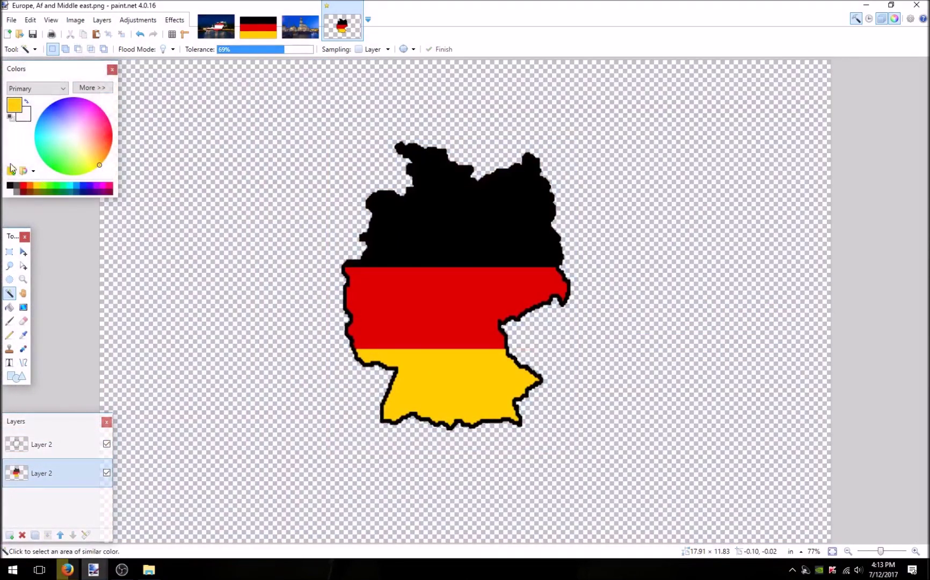
{"action": "left_click", "coordinate": [9, 251]}
{"action": "left_click", "coordinate": [36, 450]}
{"action": "left_click", "coordinate": [300, 27]}
{"action": "key", "text": "ctrl+v"}
{"action": "left_click", "coordinate": [140, 34]}
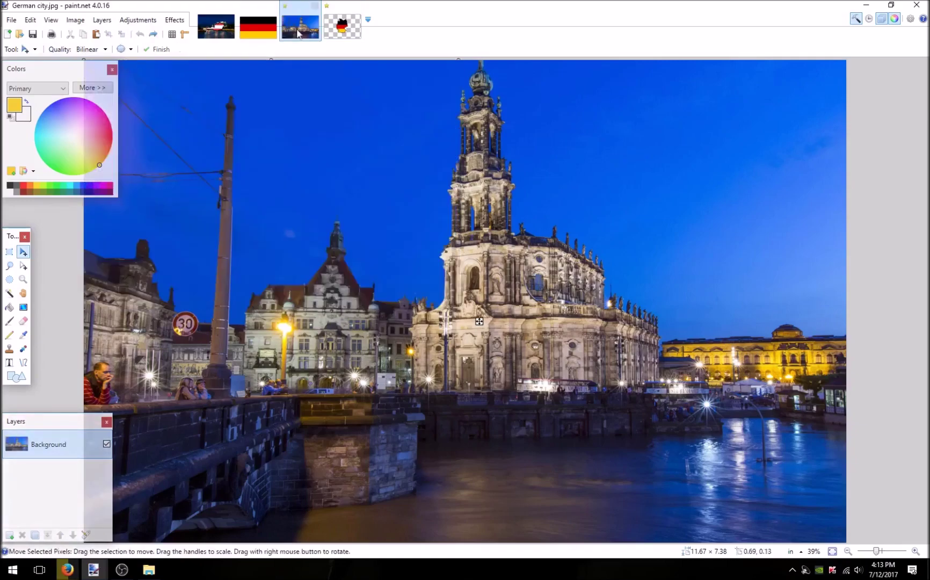
Merge the outline layer down into the flag layer and paste the German map onto a new layer of the German city photo.
{"action": "left_click", "coordinate": [341, 27]}
{"action": "left_click", "coordinate": [48, 535]}
{"action": "left_click", "coordinate": [301, 27]}
{"action": "left_click", "coordinate": [9, 535]}
{"action": "key", "text": "ctrl+v"}
Scale and centre the pasted German map over the city photo at a selection size of about 10.56 by 8.07 inches.
{"action": "left_click_drag", "start_coordinate": [263, 182], "coordinate": [371, 391]}
{"action": "left_click_drag", "start_coordinate": [563, 269], "coordinate": [748, 98]}
{"action": "left_click_drag", "start_coordinate": [191, 513], "coordinate": [154, 562]}
{"action": "left_click_drag", "start_coordinate": [746, 99], "coordinate": [606, 223]}
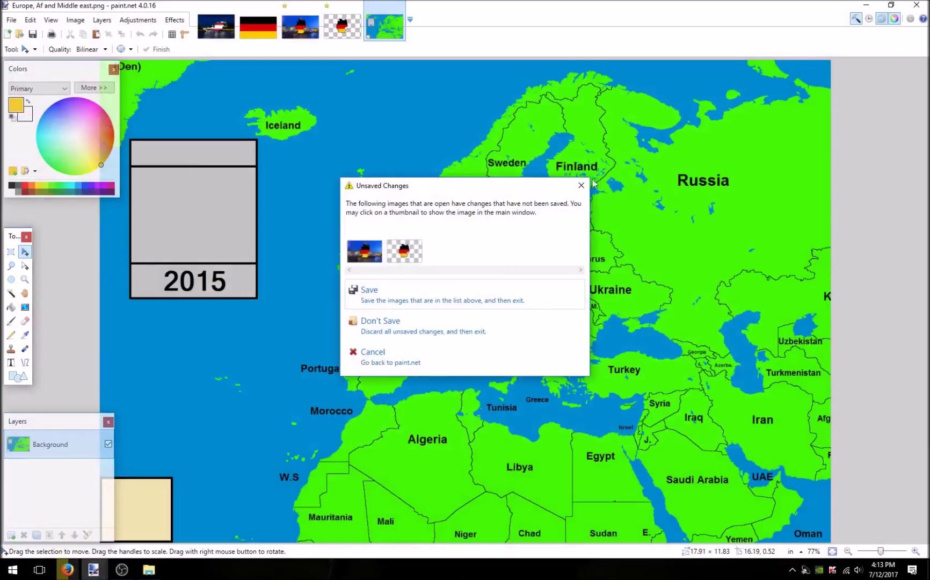
Cancel exiting, close the German flag and the flag-map working image without saving, and return to the German city photo.
{"action": "left_click", "coordinate": [581, 186]}
{"action": "left_click", "coordinate": [316, 30]}
{"action": "left_click", "coordinate": [384, 27]}
{"action": "left_click", "coordinate": [263, 25]}
{"action": "left_click", "coordinate": [273, 6]}
{"action": "left_click", "coordinate": [317, 8]}
{"action": "left_click", "coordinate": [316, 7]}
{"action": "left_click", "coordinate": [452, 347]}
{"action": "left_click", "coordinate": [264, 35]}
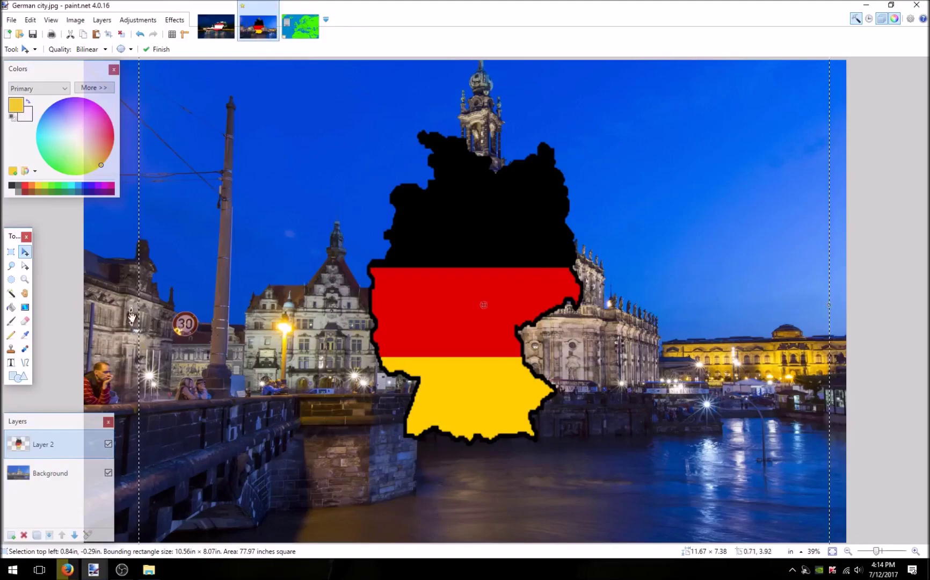
Widen the German map's selection to about 12.20 by 8.07 inches and centre it over the photo.
{"action": "left_click_drag", "start_coordinate": [132, 316], "coordinate": [86, 305]}
{"action": "left_click_drag", "start_coordinate": [828, 307], "coordinate": [880, 306]}
{"action": "left_click_drag", "start_coordinate": [495, 310], "coordinate": [491, 309]}
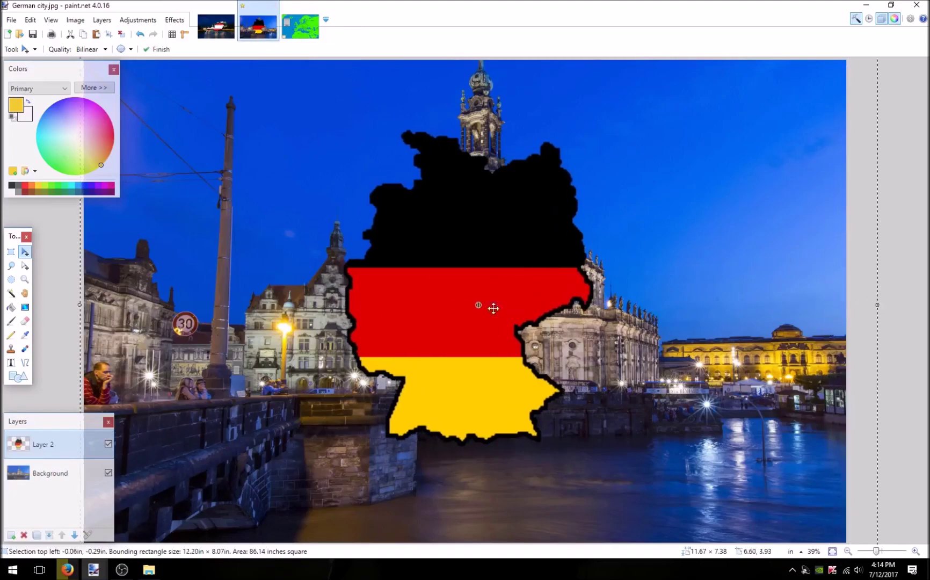
{"action": "left_click", "coordinate": [11, 307]}
{"action": "left_click", "coordinate": [477, 384]}
{"action": "key", "text": "ctrl+z"}
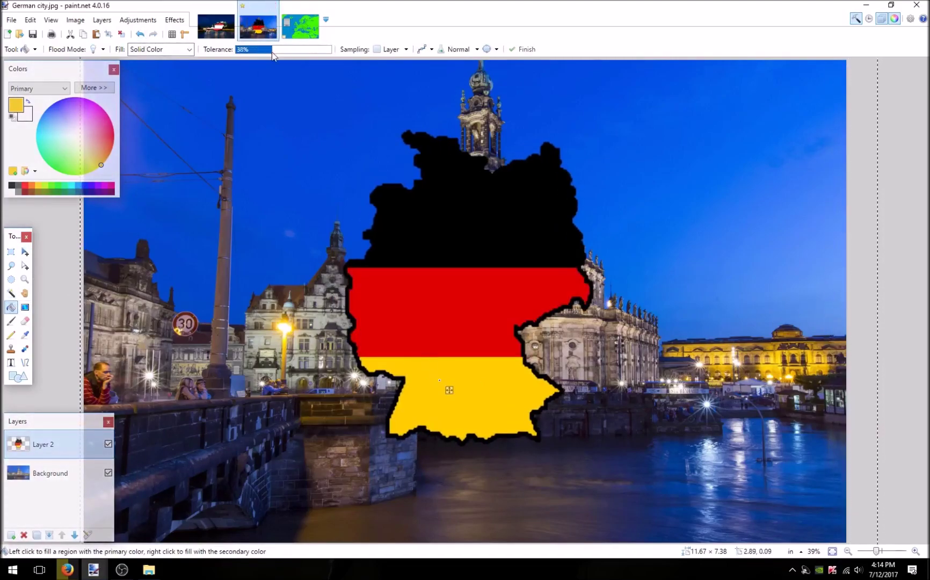
Fill the black stripe with its sampled black at 38% tolerance and merge the map layer down into the city photo.
{"action": "left_click", "coordinate": [25, 335]}
{"action": "left_click", "coordinate": [451, 308]}
{"action": "right_click", "coordinate": [486, 223]}
{"action": "left_click", "coordinate": [11, 308]}
{"action": "right_click", "coordinate": [487, 229]}
{"action": "left_click", "coordinate": [11, 252]}
{"action": "left_click", "coordinate": [50, 535]}
Save the combined image as Germoney.png in PNG format in the Finished Flag maps folder.
{"action": "left_click", "coordinate": [12, 20]}
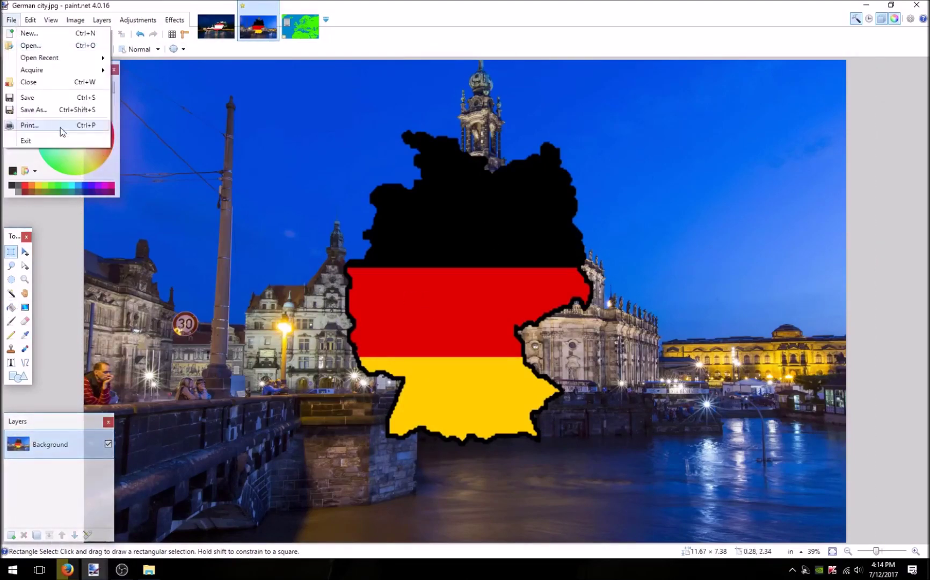
{"action": "left_click", "coordinate": [33, 110]}
{"action": "left_click", "coordinate": [203, 27]}
{"action": "double_click", "coordinate": [146, 109]}
{"action": "left_click", "coordinate": [142, 231]}
{"action": "type", "text": "Germoe"}
{"action": "key", "text": "BackSpace"}
{"action": "type", "text": "ney"}
{"action": "left_click", "coordinate": [110, 248]}
{"action": "left_click", "coordinate": [108, 291]}
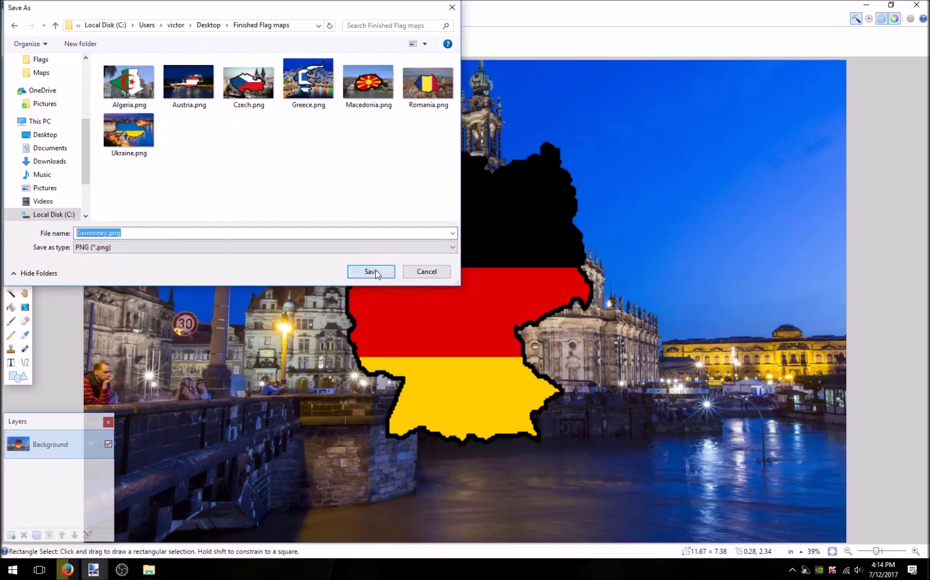
{"action": "left_click", "coordinate": [375, 272]}
{"action": "left_click", "coordinate": [558, 378]}
Trace Italy's northwestern border in black on the Europe map with the Paintbrush at width 2.
{"action": "left_click", "coordinate": [301, 27]}
{"action": "left_click", "coordinate": [11, 321]}
{"action": "left_click", "coordinate": [11, 116]}
{"action": "double_click", "coordinate": [104, 50]}
{"action": "type", "text": "2"}
{"action": "left_click_drag", "start_coordinate": [880, 551], "coordinate": [893, 551]}
{"action": "scroll", "coordinate": [465, 299], "scroll_direction": "down", "scroll_amount": 4}
{"action": "scroll", "coordinate": [465, 299], "scroll_direction": "right", "scroll_amount": 1}
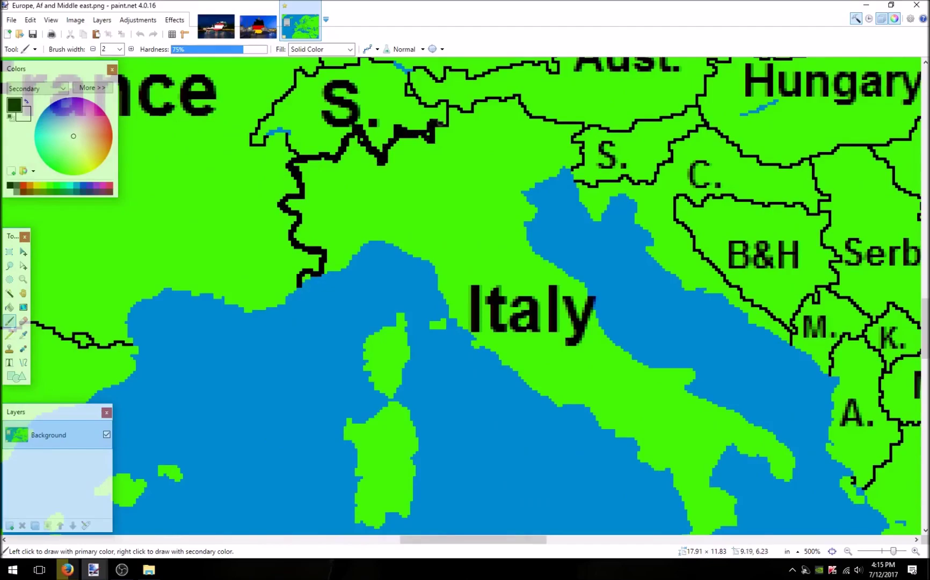
{"action": "left_click_drag", "start_coordinate": [532, 124], "coordinate": [421, 166]}
Add a new layer above the Europe map and undo the border strokes drawn on the background.
{"action": "left_click", "coordinate": [9, 525]}
{"action": "left_click", "coordinate": [49, 463]}
{"action": "left_click_drag", "start_coordinate": [196, 327], "coordinate": [226, 345]}
{"action": "left_click", "coordinate": [140, 34]}
{"action": "left_click", "coordinate": [139, 34]}
{"action": "left_click", "coordinate": [153, 35]}
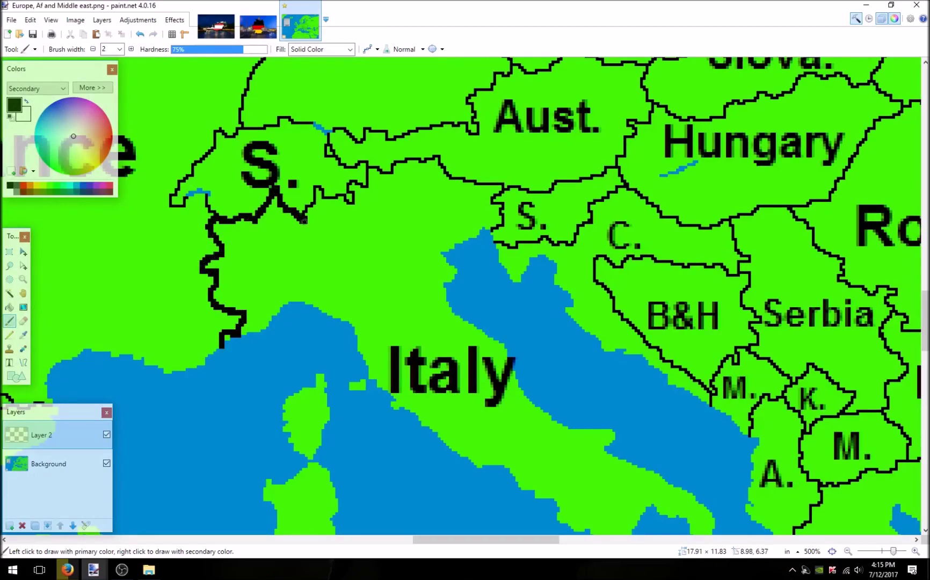
Trace Italy's northern border and mainland coastline in black on the new layer.
{"action": "scroll", "coordinate": [462, 295], "scroll_direction": "right", "scroll_amount": 2}
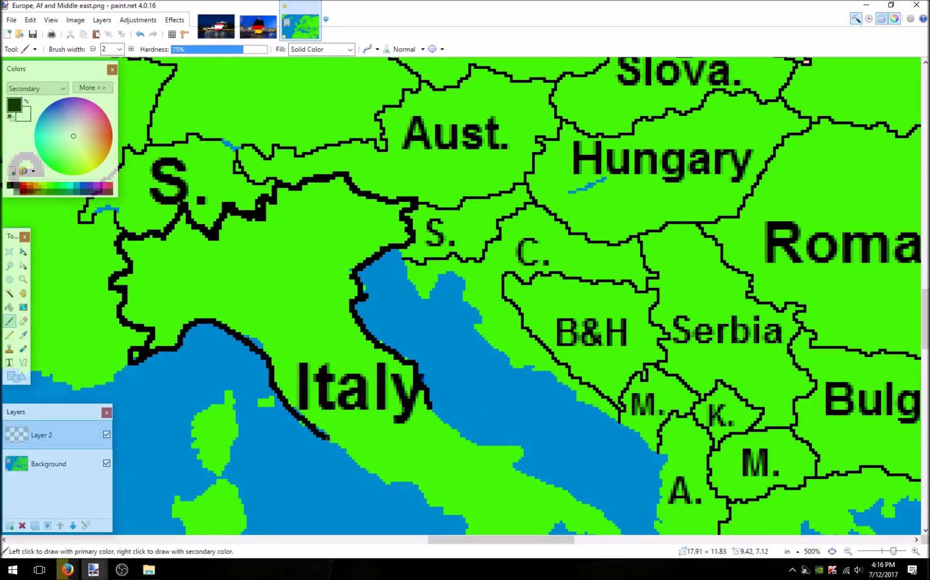
{"action": "left_click_drag", "start_coordinate": [459, 517], "coordinate": [401, 343]}
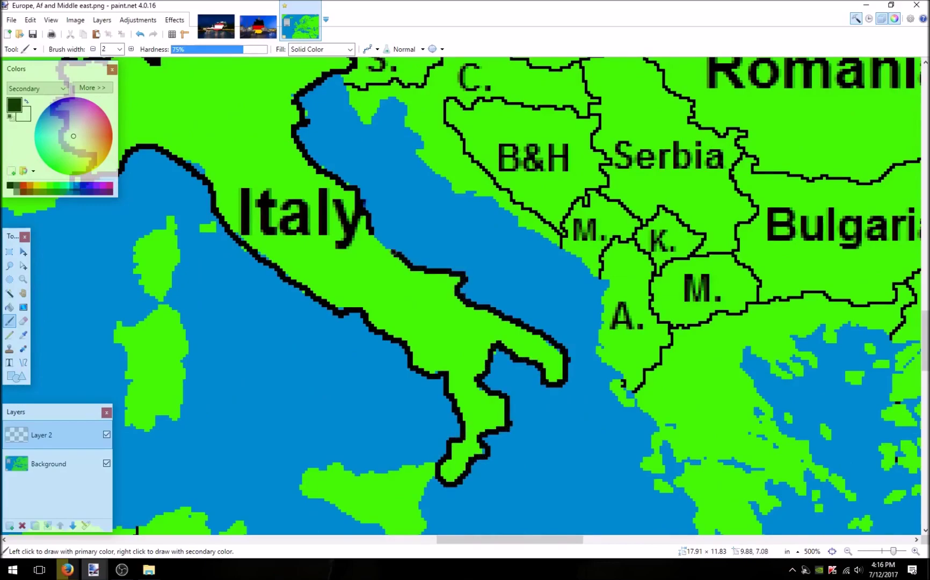
{"action": "scroll", "coordinate": [442, 328], "scroll_direction": "down", "scroll_amount": 3}
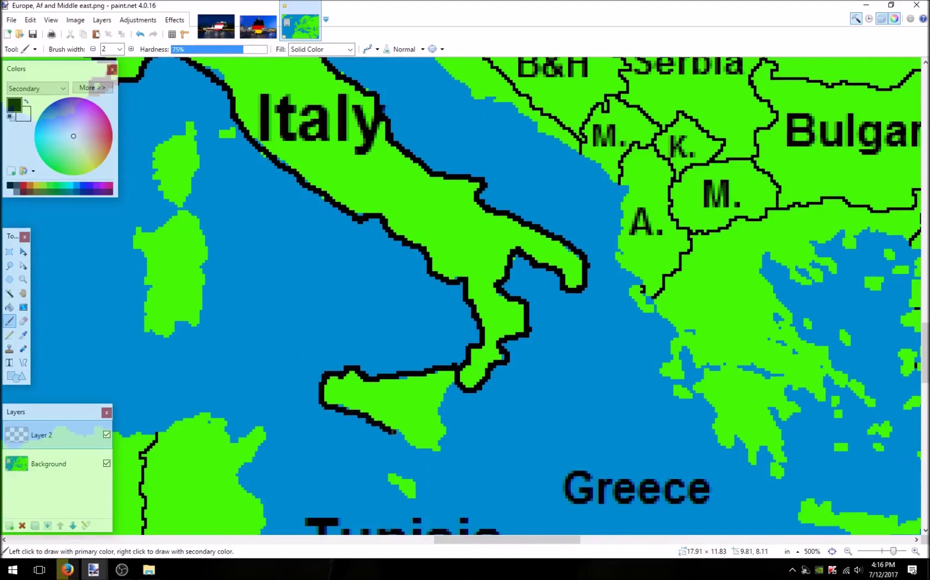
Finish the outline of Sicily and trace the outline of Sardinia on the same layer.
{"action": "left_click_drag", "start_coordinate": [444, 393], "coordinate": [455, 370]}
{"action": "mouse_move", "coordinate": [455, 442]}
{"action": "left_mouse_down"}
{"action": "mouse_move", "coordinate": [457, 201]}
{"action": "mouse_move", "coordinate": [613, 491]}
{"action": "left_mouse_up"}
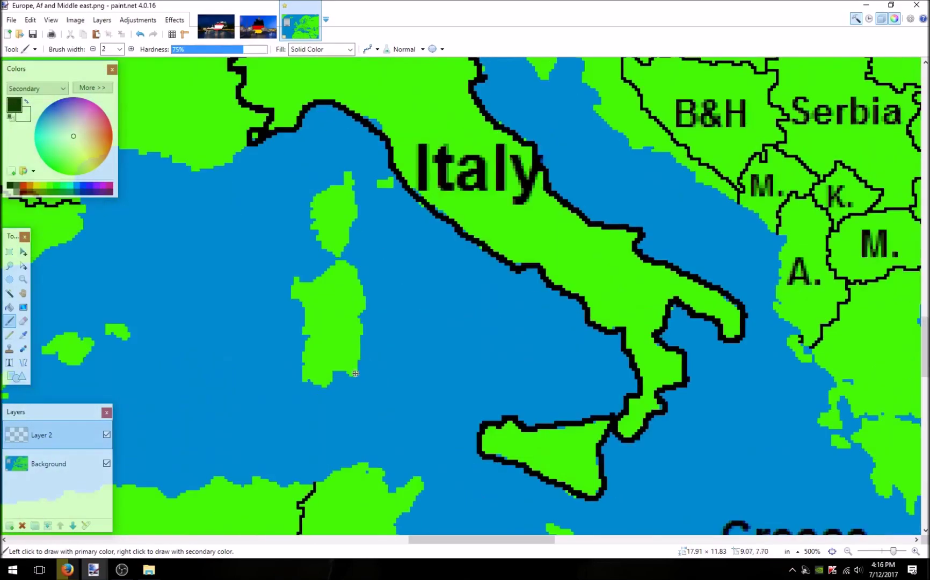
{"action": "left_click_drag", "start_coordinate": [304, 379], "coordinate": [355, 373]}
{"action": "left_click_drag", "start_coordinate": [417, 359], "coordinate": [162, 175]}
{"action": "mouse_move", "coordinate": [542, 279]}
{"action": "left_mouse_down"}
{"action": "mouse_move", "coordinate": [712, 367]}
{"action": "mouse_move", "coordinate": [692, 454]}
{"action": "left_mouse_up"}
Hide the Europe map background to check the Italy outline and delete the background layer.
{"action": "left_click", "coordinate": [59, 463]}
{"action": "left_click", "coordinate": [106, 463]}
{"action": "left_click", "coordinate": [59, 434]}
{"action": "left_click", "coordinate": [831, 551]}
{"action": "left_click", "coordinate": [46, 478]}
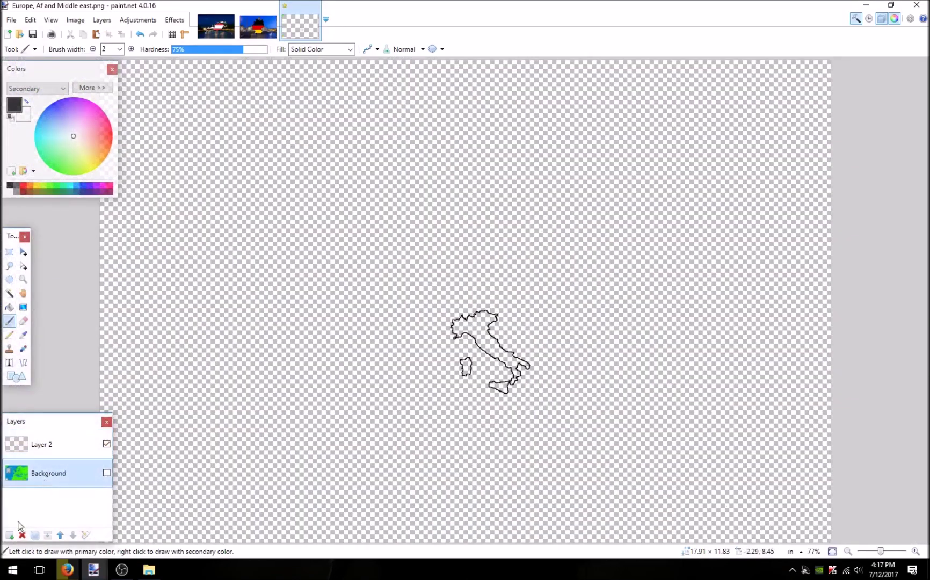
{"action": "left_click", "coordinate": [22, 535]}
Select the Italy outline and enlarge it to fill most of the canvas height.
{"action": "left_click", "coordinate": [9, 252]}
{"action": "mouse_move", "coordinate": [445, 305]}
{"action": "left_mouse_down"}
{"action": "mouse_move", "coordinate": [535, 396]}
{"action": "mouse_move", "coordinate": [411, 232]}
{"action": "mouse_move", "coordinate": [275, 78]}
{"action": "left_mouse_up"}
{"action": "left_click", "coordinate": [23, 252]}
{"action": "left_click_drag", "start_coordinate": [386, 210], "coordinate": [487, 375]}
{"action": "left_click_drag", "start_coordinate": [374, 242], "coordinate": [237, 104]}
{"action": "left_click_drag", "start_coordinate": [519, 299], "coordinate": [533, 259]}
Erase the stray line inside the small loop on Italy's northwestern coast with the Eraser at width 2.
{"action": "left_click", "coordinate": [9, 307]}
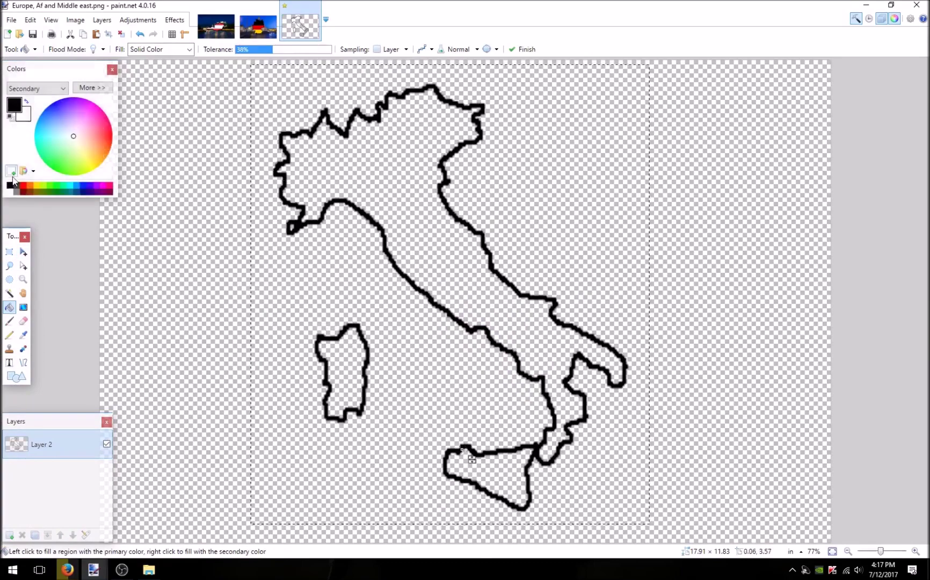
{"action": "left_click", "coordinate": [9, 252]}
{"action": "left_click", "coordinate": [23, 321]}
{"action": "scroll", "coordinate": [284, 166], "scroll_direction": "up", "scroll_amount": 4}
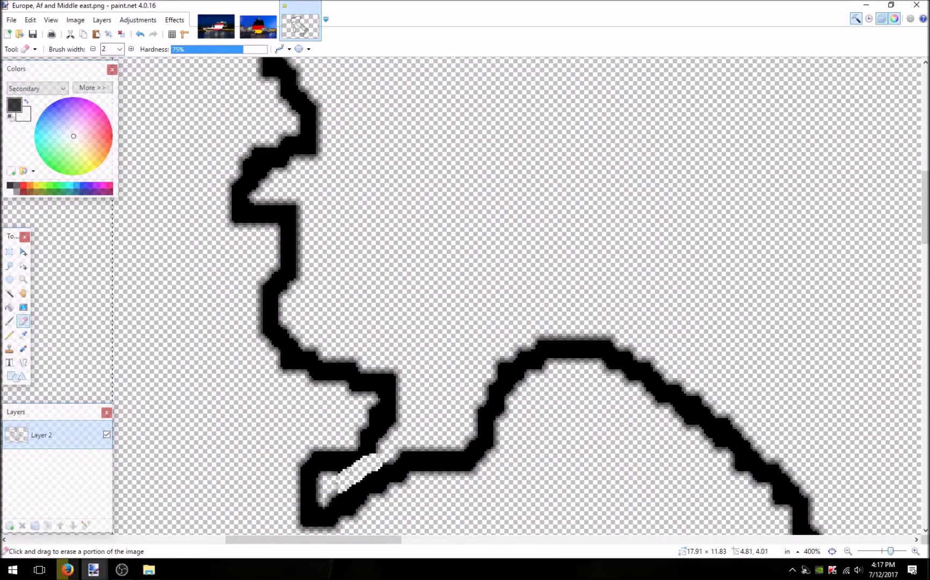
{"action": "key", "text": "ctrl+b"}
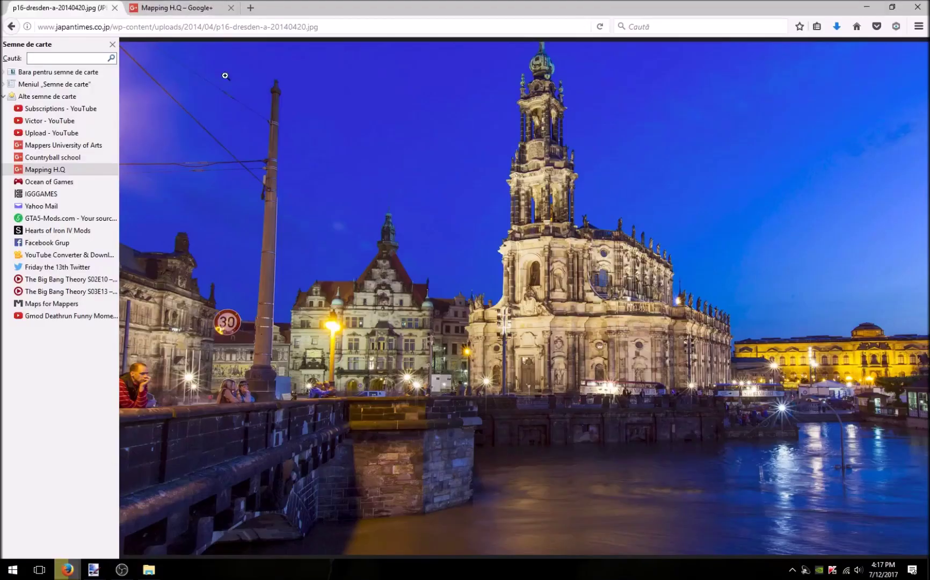
Switch to Firefox, search Google Images for "italy flag", and open the Wikipedia flag image.
{"action": "type", "text": "italy flag"}
{"action": "key", "text": "Return"}
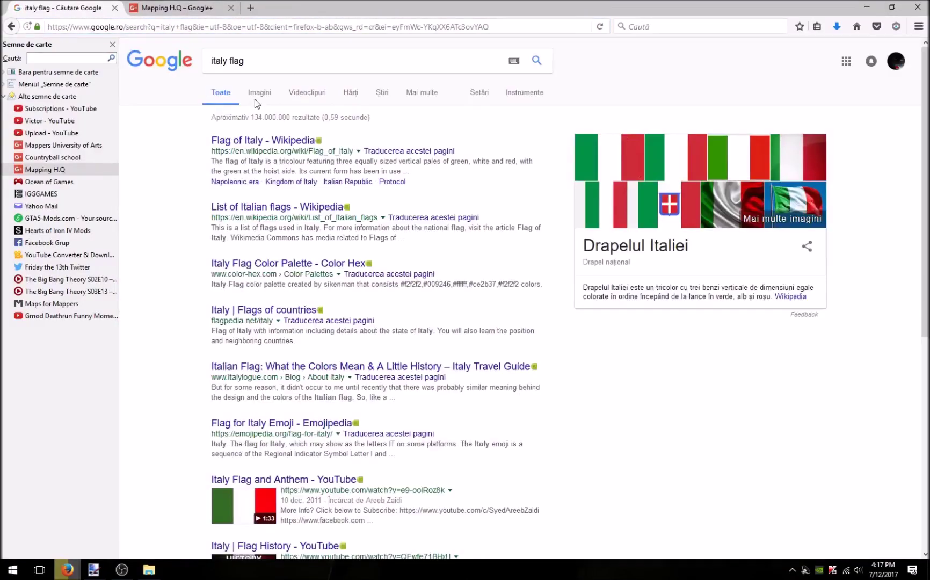
{"action": "left_click", "coordinate": [259, 95]}
{"action": "left_click", "coordinate": [260, 247]}
{"action": "right_click", "coordinate": [332, 263]}
{"action": "left_click", "coordinate": [376, 403]}
{"action": "left_click", "coordinate": [179, 247]}
{"action": "left_click", "coordinate": [178, 247]}
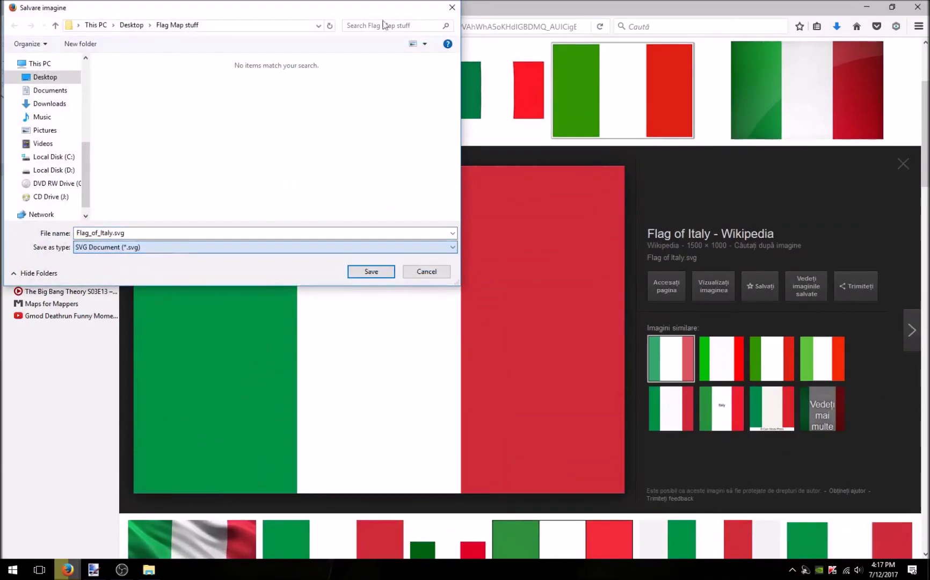
{"action": "left_click", "coordinate": [425, 270]}
Choose a different Italian flag image from the results and save it as "Italy".
{"action": "left_click", "coordinate": [389, 94]}
{"action": "left_click", "coordinate": [740, 117]}
{"action": "left_click", "coordinate": [333, 537]}
{"action": "right_click", "coordinate": [357, 313]}
{"action": "left_click", "coordinate": [421, 450]}
{"action": "type", "text": "Italy"}
{"action": "key", "text": "Return"}
Search the images for "italy city" and narrow the results with the search tools.
{"action": "scroll", "coordinate": [284, 247], "scroll_direction": "up", "scroll_amount": 5}
{"action": "left_click", "coordinate": [304, 65]}
{"action": "key", "text": "BackSpace"}
{"action": "key", "text": "BackSpace"}
{"action": "key", "text": "BackSpace"}
{"action": "key", "text": "BackSpace"}
{"action": "type", "text": "city"}
{"action": "key", "text": "Return"}
{"action": "left_click", "coordinate": [525, 93]}
{"action": "left_click", "coordinate": [224, 113]}
{"action": "left_click", "coordinate": [177, 185]}
{"action": "right_click", "coordinate": [397, 309]}
{"action": "left_click", "coordinate": [439, 405]}
{"action": "left_click", "coordinate": [11, 26]}
Choose the Venice canal photo among the results and look at its source page on YouTube.
{"action": "left_click", "coordinate": [681, 124]}
{"action": "right_click", "coordinate": [488, 287]}
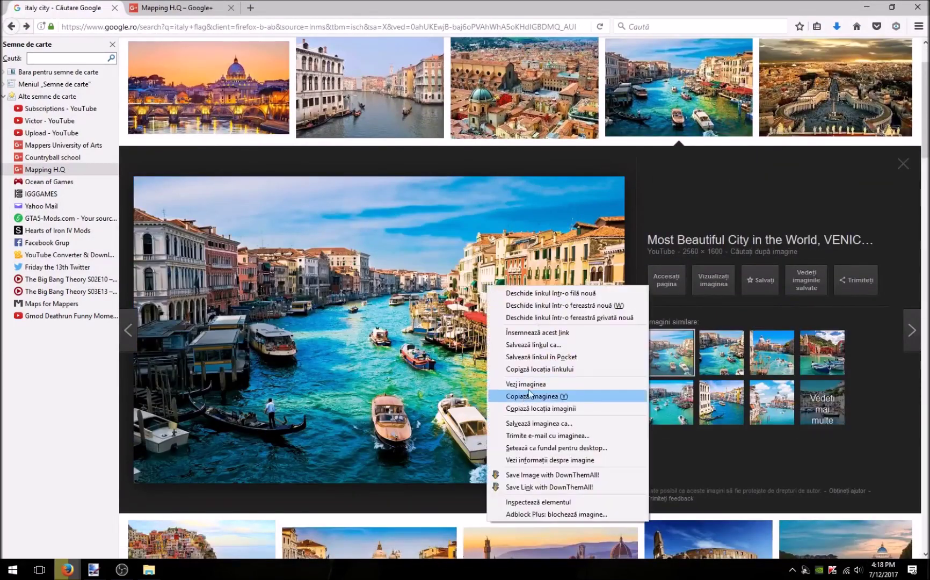
{"action": "left_click", "coordinate": [762, 240]}
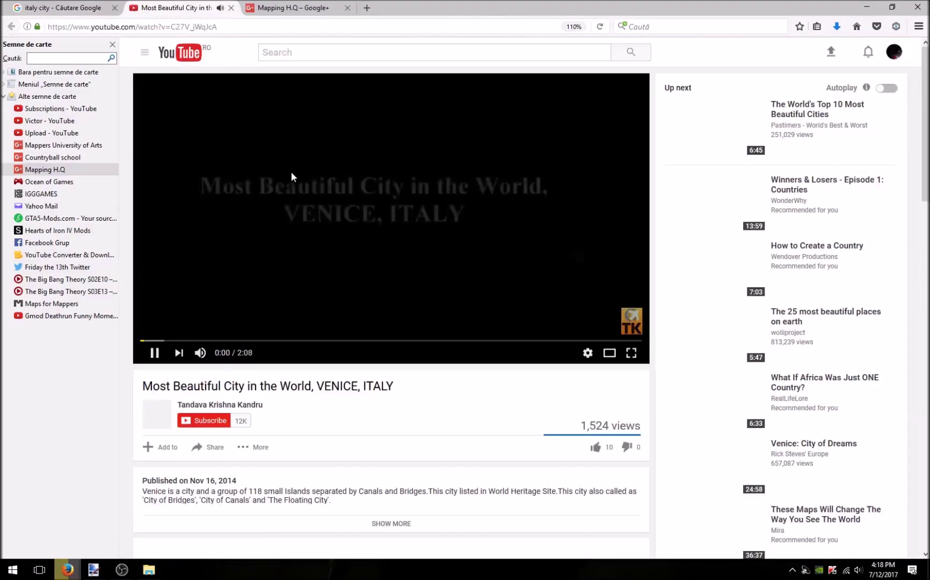
{"action": "scroll", "coordinate": [293, 174], "scroll_direction": "down", "scroll_amount": 7}
{"action": "scroll", "coordinate": [291, 178], "scroll_direction": "up", "scroll_amount": 7}
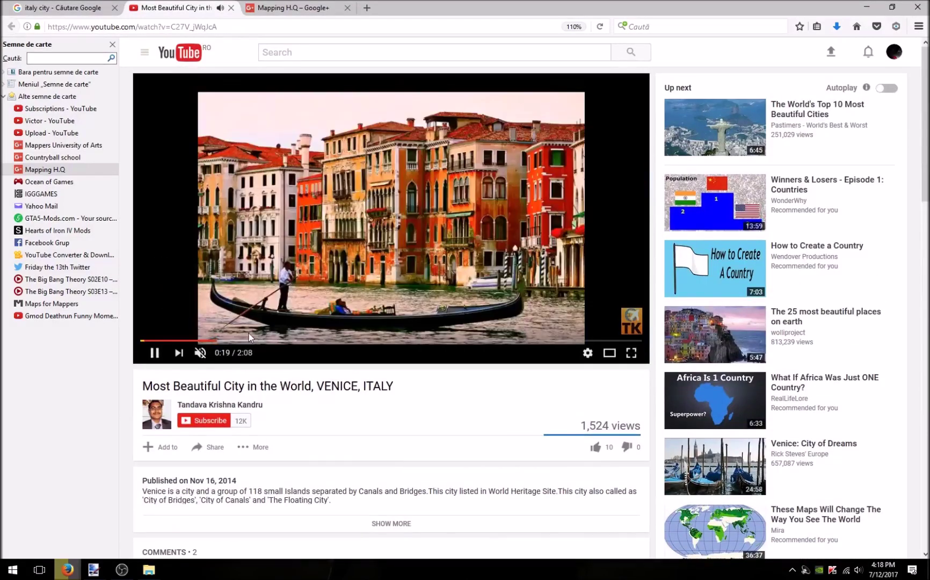
{"action": "left_click", "coordinate": [232, 7]}
Open the Venice canal photo at full size and save it as "Italy city" in the Flag Map stuff folder.
{"action": "right_click", "coordinate": [394, 250]}
{"action": "left_click", "coordinate": [427, 355]}
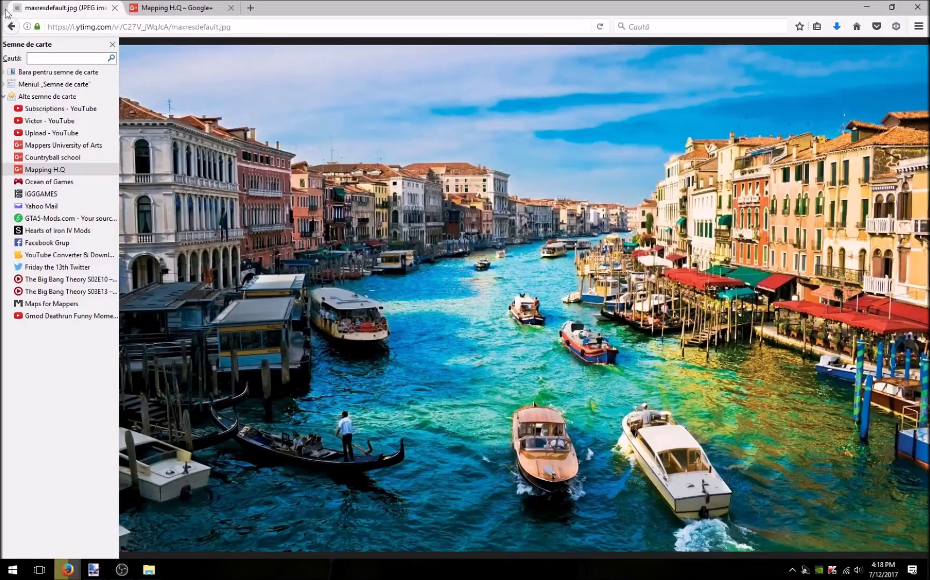
{"action": "right_click", "coordinate": [263, 201]}
{"action": "left_click", "coordinate": [308, 237]}
{"action": "type", "text": "Italy i"}
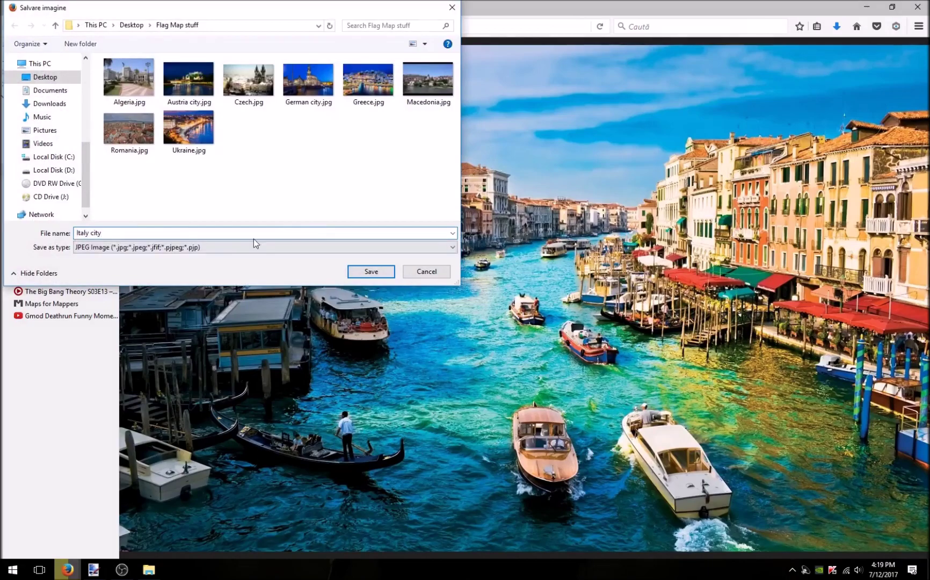
{"action": "left_click", "coordinate": [382, 272]}
{"action": "left_click", "coordinate": [862, 5]}
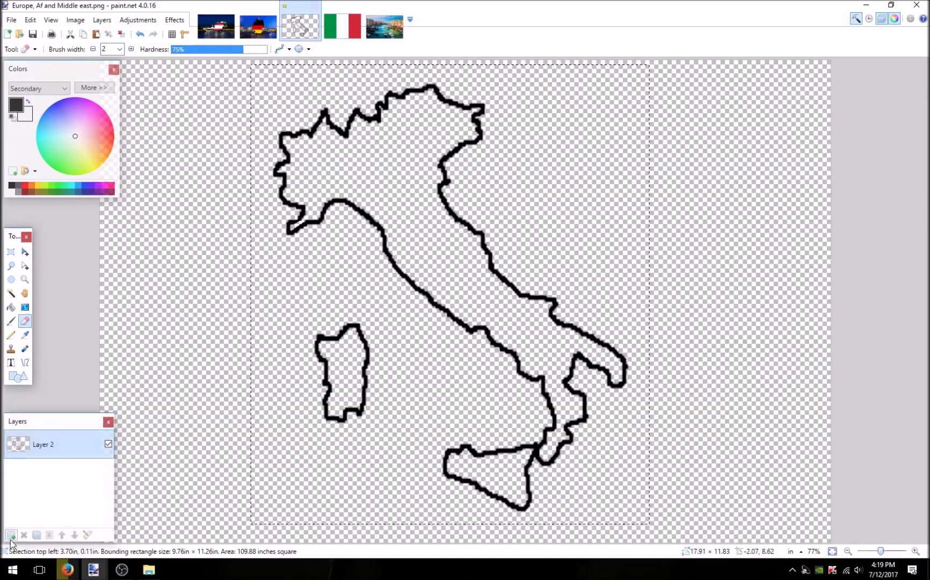
Paste the Italian flag into a new layer of the outline image, keeping the canvas size, and shrink it towards the canvas size.
{"action": "key", "text": "ctrl+shift+v"}
{"action": "left_click", "coordinate": [406, 362]}
{"action": "left_click_drag", "start_coordinate": [541, 254], "coordinate": [721, 279]}
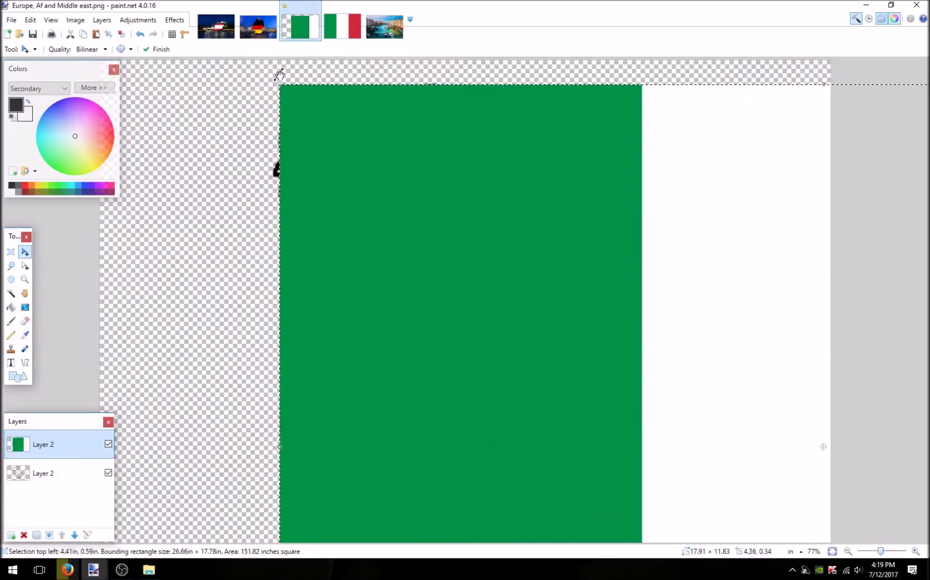
{"action": "left_click_drag", "start_coordinate": [281, 85], "coordinate": [568, 294]}
{"action": "left_click_drag", "start_coordinate": [714, 363], "coordinate": [250, 154]}
Move the outline layer above the flag layer, and stretch and position the flag to cover all of Italy.
{"action": "left_click_drag", "start_coordinate": [57, 473], "coordinate": [82, 425]}
{"action": "mouse_move", "coordinate": [272, 297]}
{"action": "left_mouse_down"}
{"action": "mouse_move", "coordinate": [287, 297]}
{"action": "mouse_move", "coordinate": [263, 290]}
{"action": "mouse_move", "coordinate": [287, 289]}
{"action": "left_mouse_up"}
{"action": "left_click_drag", "start_coordinate": [120, 336], "coordinate": [269, 334]}
{"action": "left_click_drag", "start_coordinate": [647, 317], "coordinate": [453, 308]}
{"action": "left_click_drag", "start_coordinate": [726, 328], "coordinate": [686, 326]}
{"action": "left_click_drag", "start_coordinate": [568, 289], "coordinate": [641, 288]}
Try to cut away the flag outside the Italy outline using a Magic Wand selection at 38% tolerance.
{"action": "left_click", "coordinate": [43, 444]}
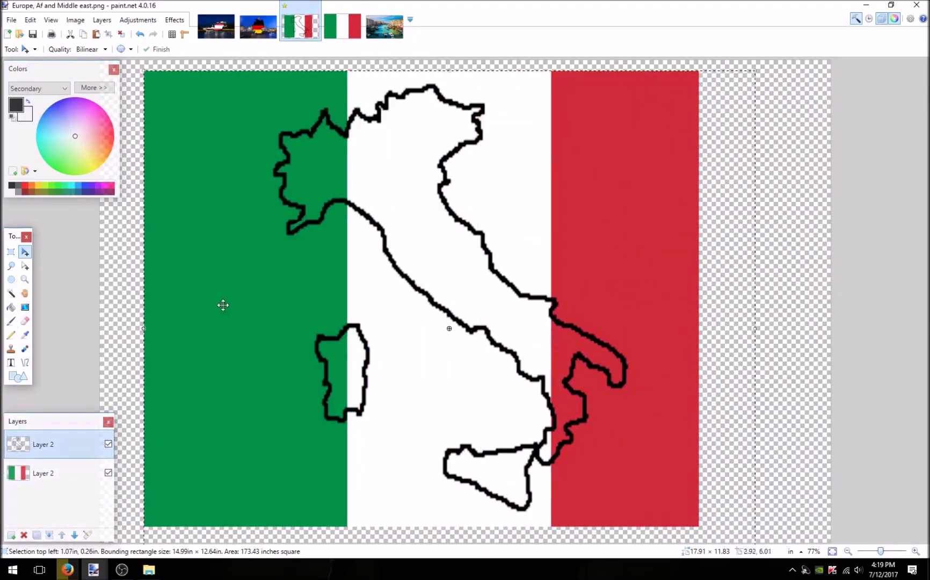
{"action": "left_click", "coordinate": [10, 293]}
{"action": "left_click", "coordinate": [333, 307]}
{"action": "left_click", "coordinate": [72, 36]}
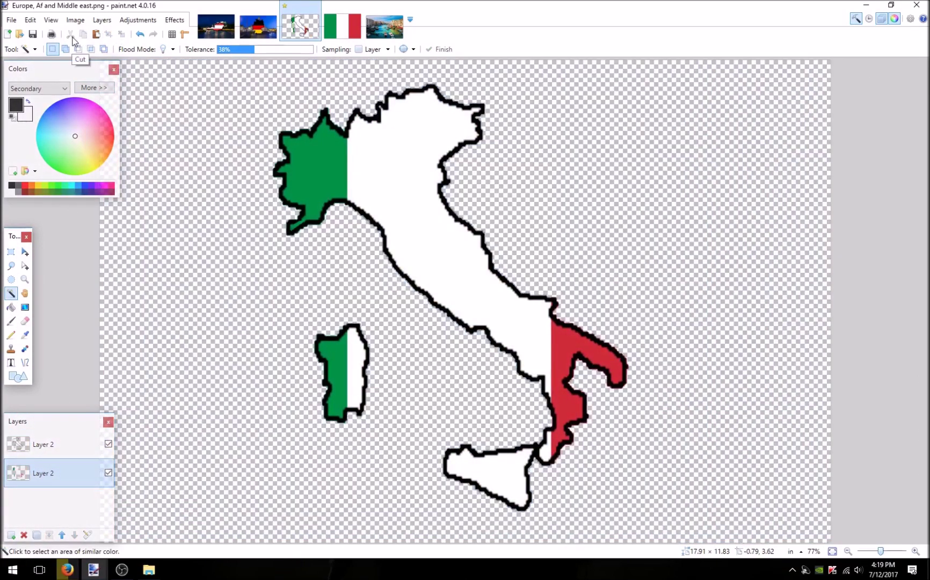
{"action": "left_click", "coordinate": [140, 37]}
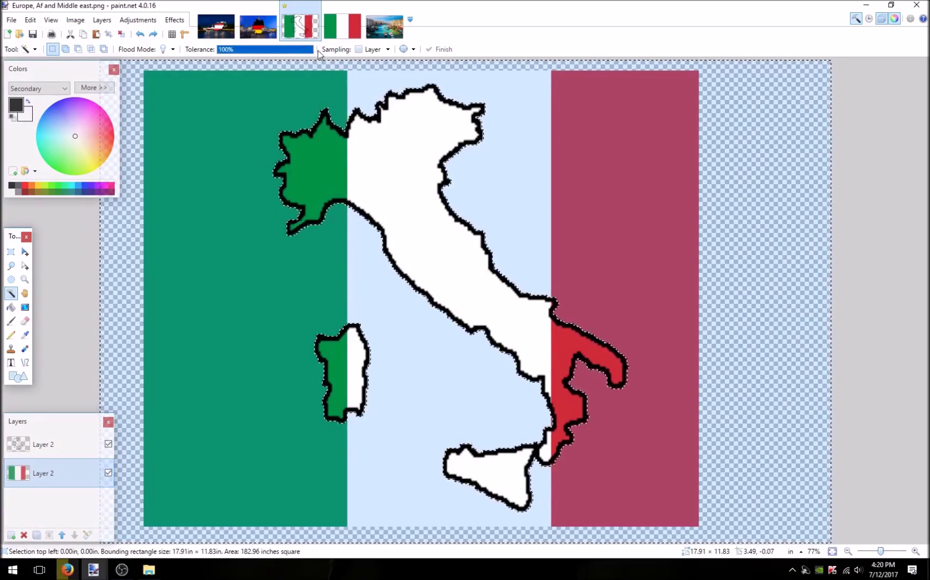
Select the area outside the Italy outline with the Magic Wand at 62% tolerance and delete it from the flag layer.
{"action": "left_click", "coordinate": [301, 307]}
{"action": "left_click", "coordinate": [43, 444]}
{"action": "left_click", "coordinate": [333, 254]}
{"action": "left_click_drag", "start_coordinate": [298, 51], "coordinate": [284, 52]}
{"action": "left_click", "coordinate": [43, 473]}
{"action": "key", "text": "Delete"}
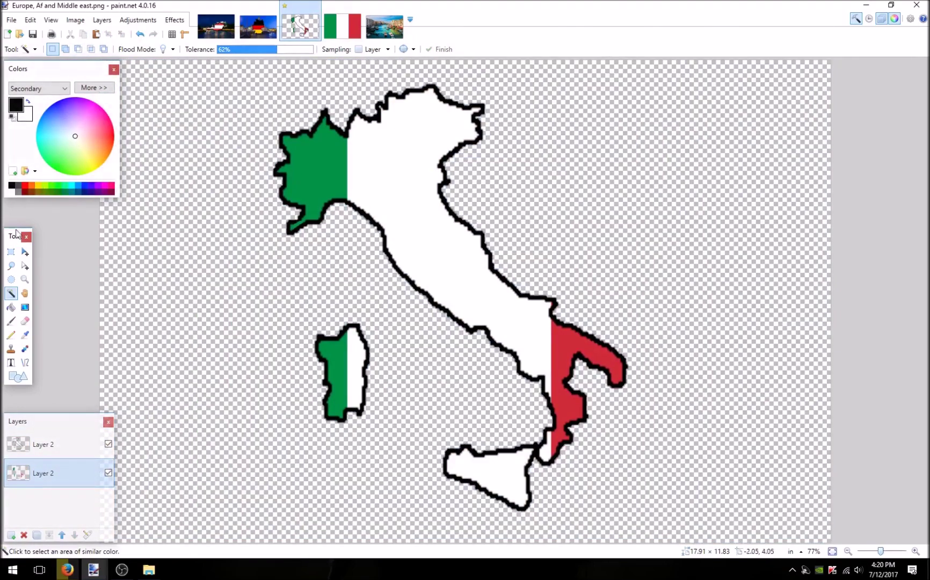
Pick the flag's green and red as drawing colours and select the mainland, Sardinia and Sicily interiors on the outline layer.
{"action": "key", "text": "k"}
{"action": "left_click", "coordinate": [43, 443]}
{"action": "left_click", "coordinate": [11, 294]}
{"action": "left_click", "coordinate": [446, 236]}
{"action": "left_click", "coordinate": [350, 380], "text": "ctrl"}
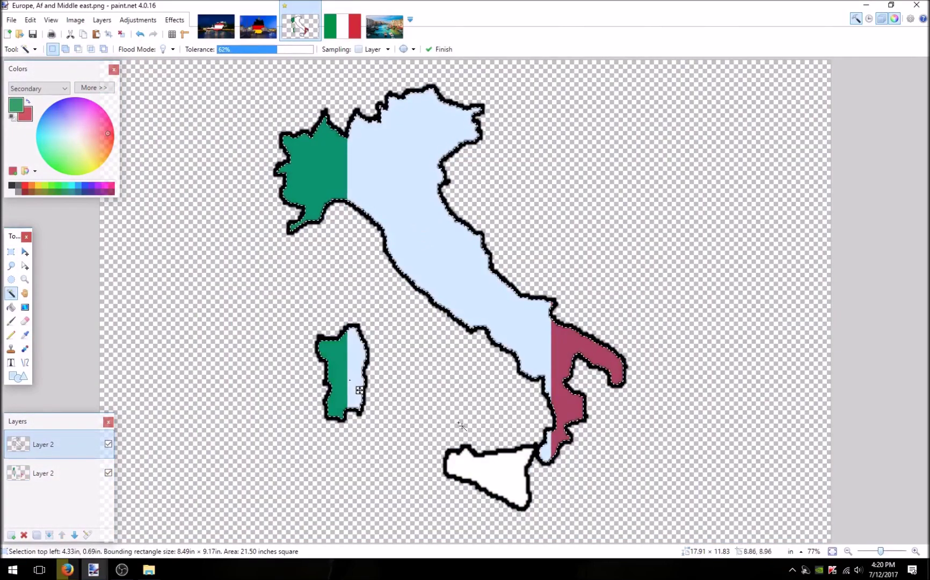
{"action": "left_click", "coordinate": [483, 466], "text": "ctrl"}
Draw a vertical green line across the northern mainland and fill the area west of it and Sardinia green.
{"action": "left_click", "coordinate": [24, 362]}
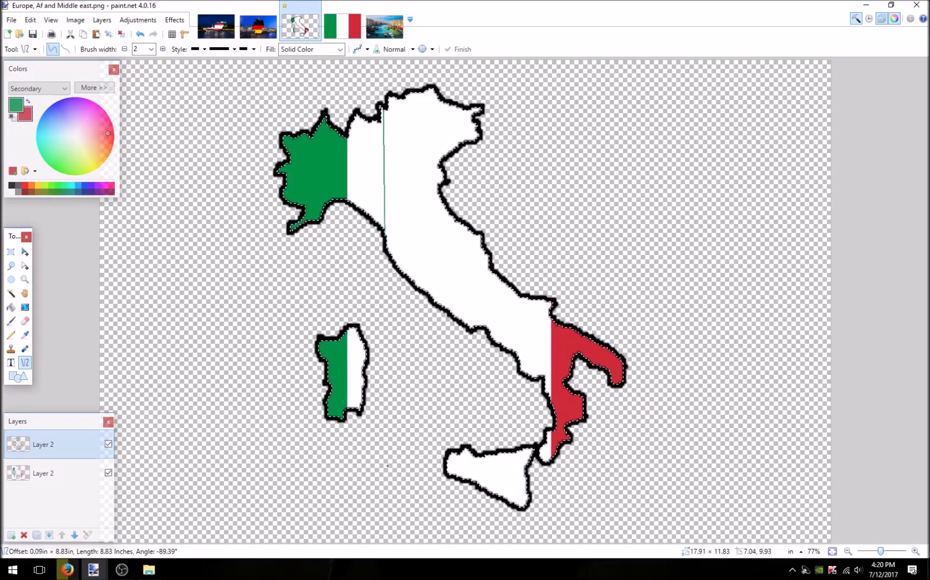
{"action": "key", "text": "f"}
{"action": "left_click", "coordinate": [369, 170]}
Draw vertical red lines across the southern mainland and Sicily and fill the areas east of them red.
{"action": "key", "text": "o"}
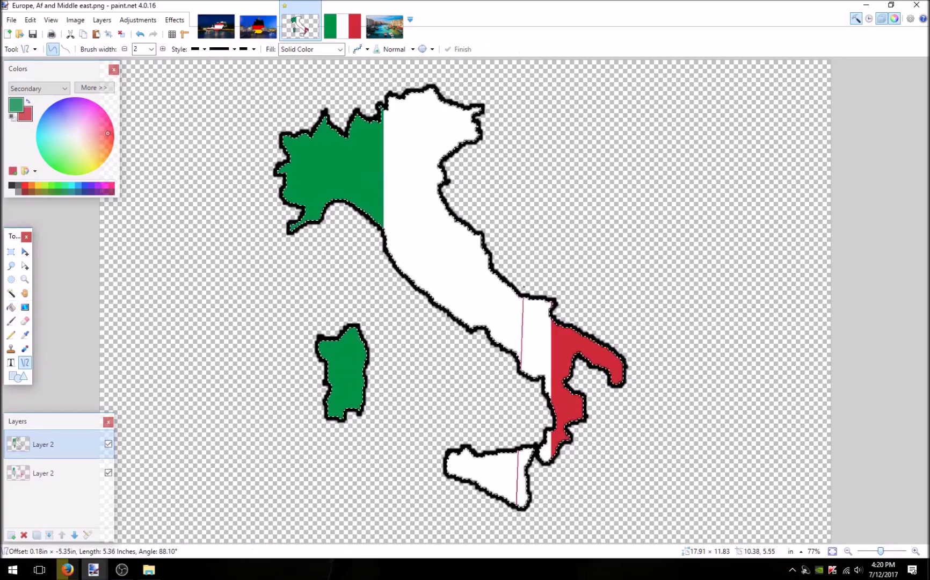
{"action": "left_click", "coordinate": [13, 308]}
{"action": "right_click", "coordinate": [536, 341]}
{"action": "right_click", "coordinate": [527, 475]}
Even out the western edges of the red areas on the mainland and Sicily with red lines.
{"action": "left_click", "coordinate": [25, 362]}
{"action": "scroll", "coordinate": [508, 328], "scroll_direction": "up", "scroll_amount": 5}
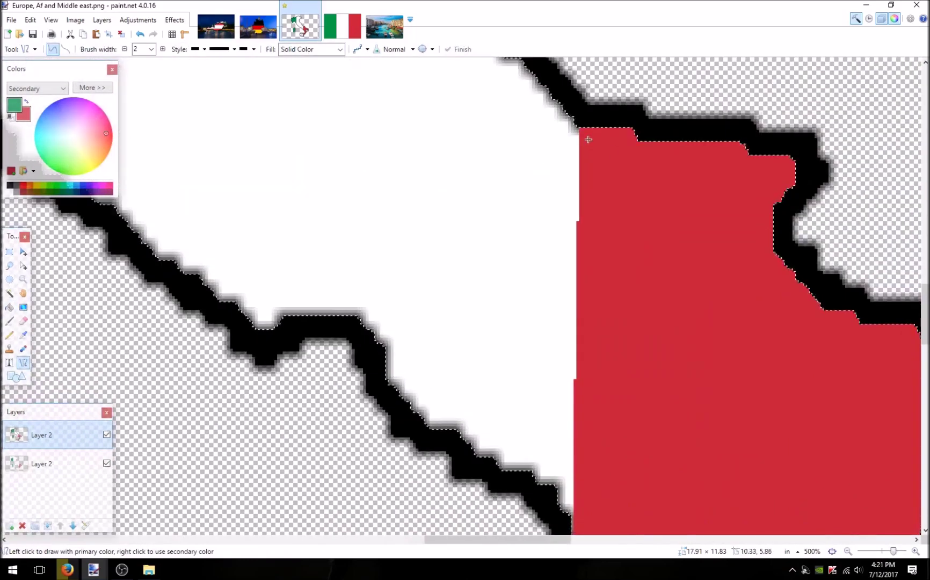
{"action": "key", "text": "Return"}
{"action": "scroll", "coordinate": [596, 414], "scroll_direction": "down", "scroll_amount": 10}
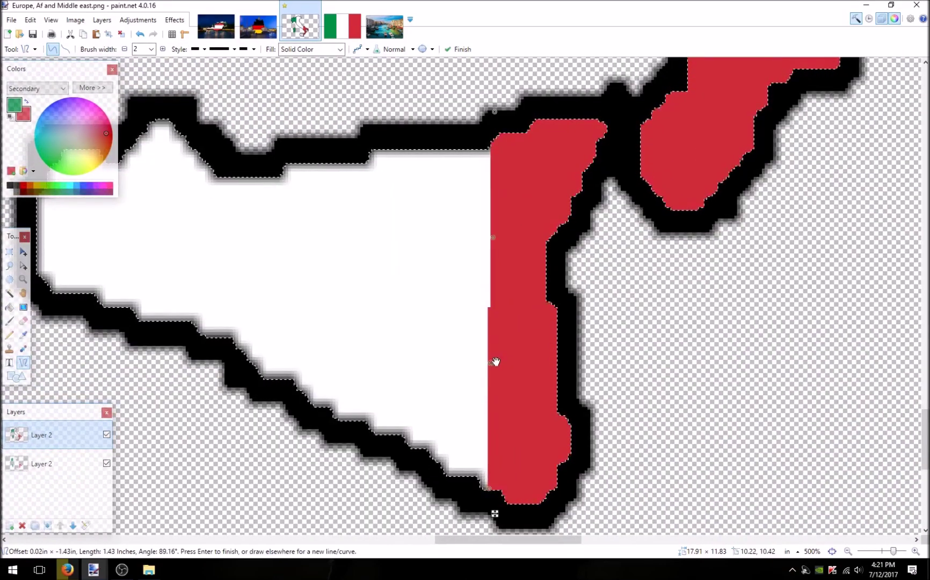
Draw red lines of width 3 farther west on the southern mainland and Sicily and fill the gaps beside them red.
{"action": "left_click", "coordinate": [832, 551]}
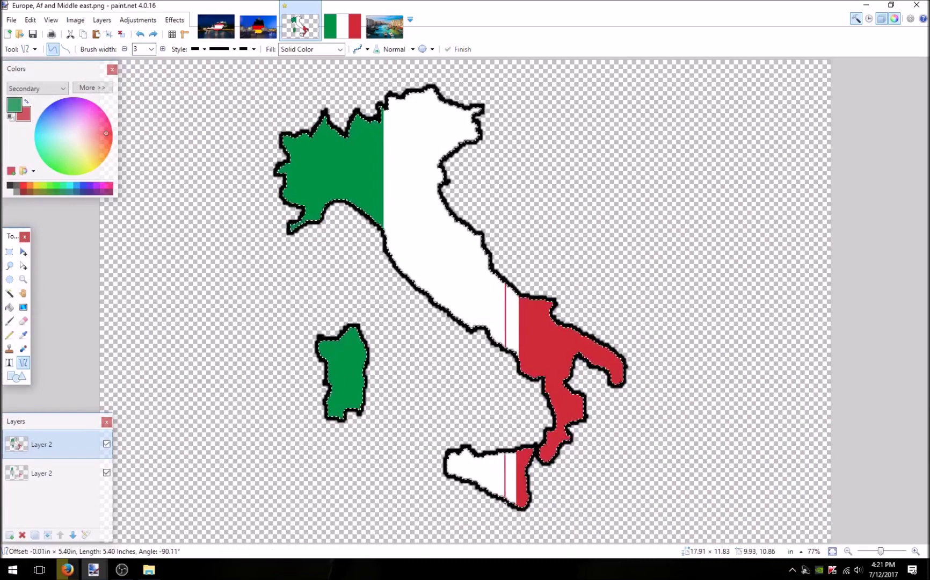
{"action": "key", "text": "f"}
{"action": "left_click", "coordinate": [513, 479]}
Pick white from the flag layer and draw a white line over the stray red at the mainland stripe's lower edge.
{"action": "left_click", "coordinate": [23, 362]}
{"action": "left_click", "coordinate": [23, 335]}
{"action": "scroll", "coordinate": [519, 340], "scroll_direction": "up", "scroll_amount": 5}
{"action": "right_click", "coordinate": [394, 339]}
{"action": "left_click", "coordinate": [23, 363]}
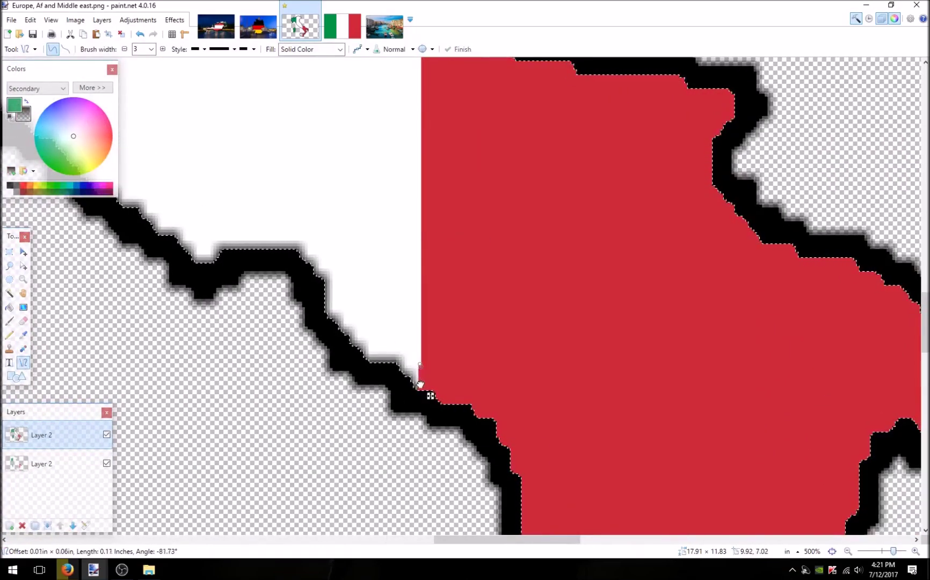
{"action": "left_click", "coordinate": [41, 463]}
{"action": "left_click", "coordinate": [23, 334]}
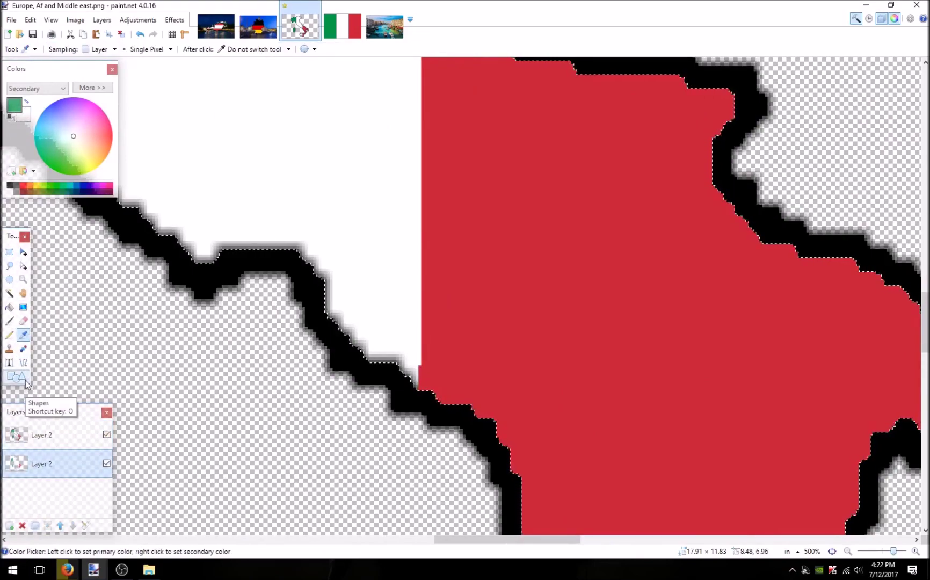
{"action": "left_click", "coordinate": [33, 432]}
{"action": "left_click", "coordinate": [23, 362]}
{"action": "left_click_drag", "start_coordinate": [423, 354], "coordinate": [417, 394]}
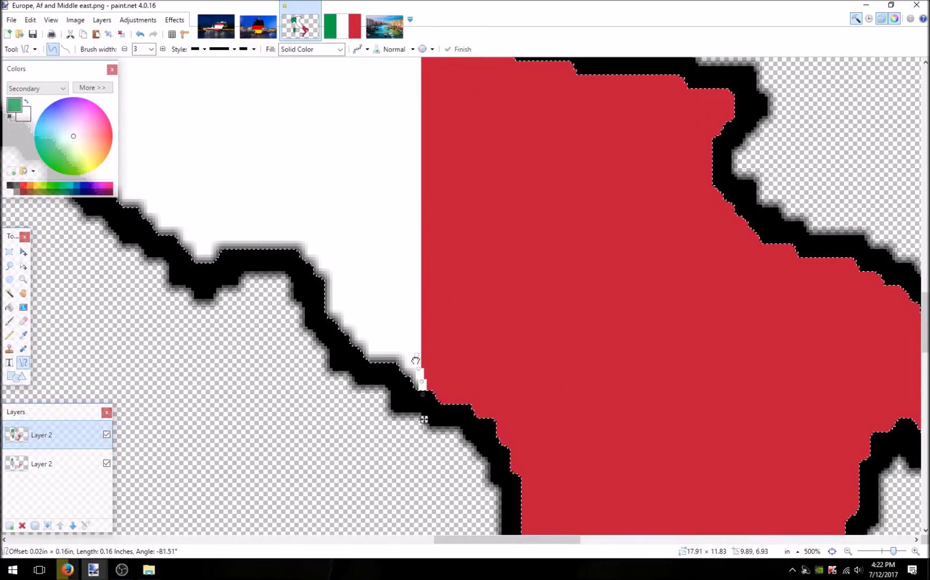
Fill the mainland's central area on the outline layer with white.
{"action": "left_click_drag", "start_coordinate": [345, 240], "coordinate": [486, 400]}
{"action": "left_click", "coordinate": [9, 307]}
{"action": "left_click", "coordinate": [314, 384]}
{"action": "key", "text": "ctrl+z"}
{"action": "right_click", "coordinate": [292, 379]}
Inspect the fill edges along the mainland's coast and around Sicily at close range.
{"action": "mouse_move", "coordinate": [238, 169]}
{"action": "left_mouse_down"}
{"action": "mouse_move", "coordinate": [346, 270]}
{"action": "mouse_move", "coordinate": [434, 186]}
{"action": "mouse_move", "coordinate": [301, 429]}
{"action": "left_mouse_up"}
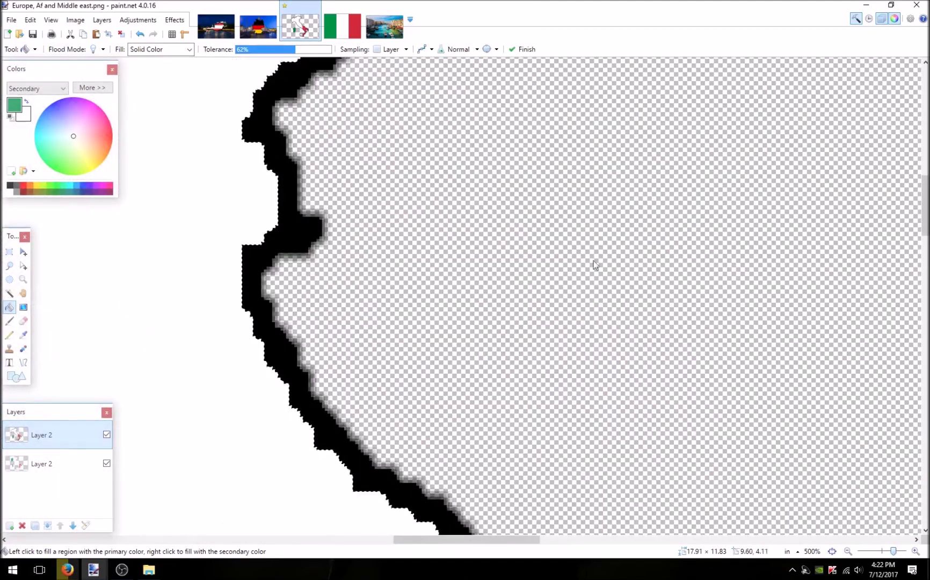
{"action": "left_click_drag", "start_coordinate": [583, 498], "coordinate": [376, 161]}
{"action": "left_click_drag", "start_coordinate": [591, 255], "coordinate": [432, 404]}
{"action": "left_click_drag", "start_coordinate": [432, 167], "coordinate": [222, 326]}
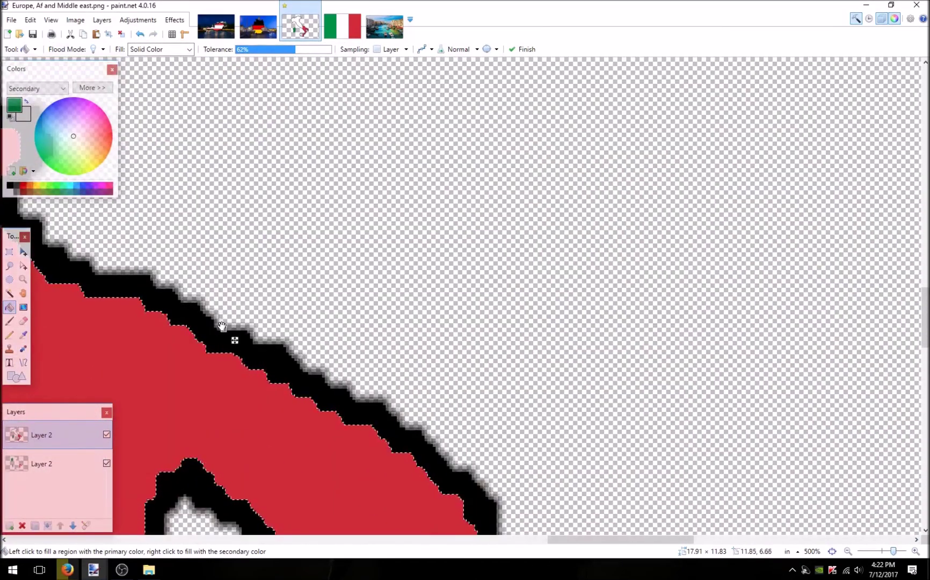
{"action": "left_click_drag", "start_coordinate": [279, 523], "coordinate": [433, 181]}
{"action": "left_click_drag", "start_coordinate": [430, 499], "coordinate": [855, 355]}
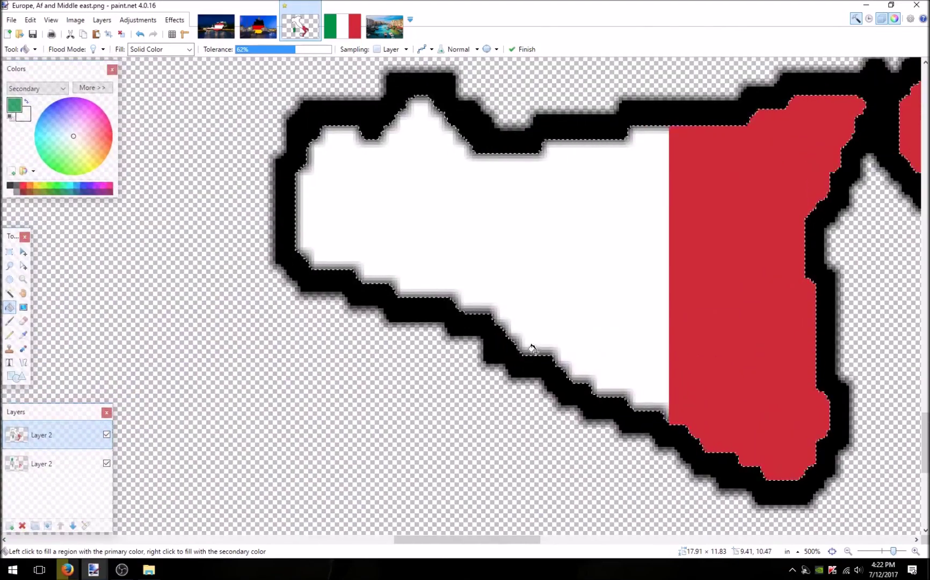
{"action": "left_click_drag", "start_coordinate": [859, 217], "coordinate": [663, 376]}
{"action": "left_click_drag", "start_coordinate": [324, 125], "coordinate": [257, 479]}
{"action": "left_click_drag", "start_coordinate": [215, 134], "coordinate": [805, 483]}
Redraw the vertical green line across the northern mainland and fill the area west of it green.
{"action": "left_click", "coordinate": [24, 362]}
{"action": "key", "text": "ctrl+b"}
{"action": "left_click", "coordinate": [24, 334]}
{"action": "left_click", "coordinate": [24, 362]}
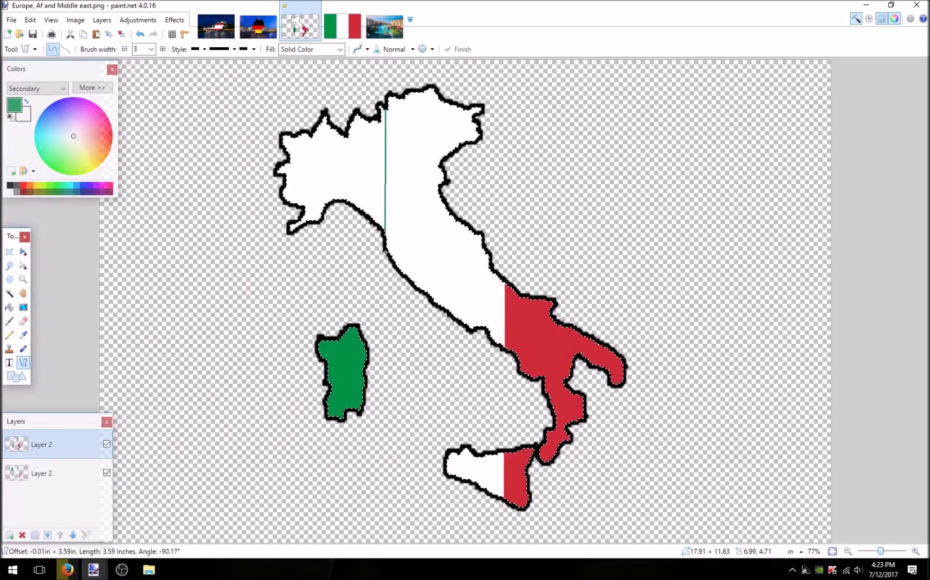
{"action": "key", "text": "f"}
{"action": "left_click", "coordinate": [330, 181]}
Even out the eastern edge of the mainland's green stripe with green lines.
{"action": "left_click", "coordinate": [25, 362]}
{"action": "key", "text": "ctrl+b"}
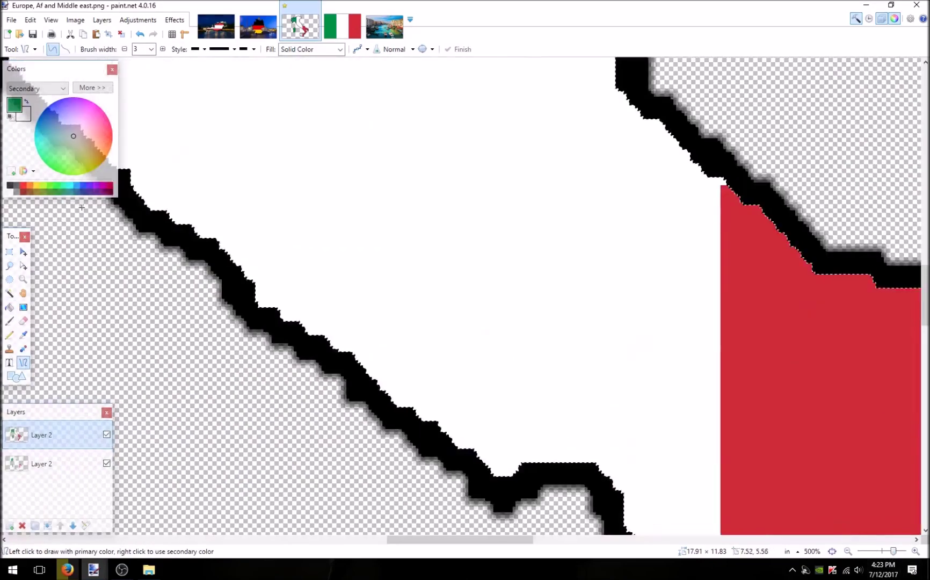
{"action": "left_click_drag", "start_coordinate": [215, 70], "coordinate": [622, 537]}
{"action": "left_click_drag", "start_coordinate": [367, 471], "coordinate": [366, 451]}
{"action": "left_click_drag", "start_coordinate": [363, 162], "coordinate": [361, 160]}
{"action": "scroll", "coordinate": [363, 161], "scroll_direction": "up", "scroll_amount": 9}
{"action": "scroll", "coordinate": [368, 421], "scroll_direction": "down", "scroll_amount": 8}
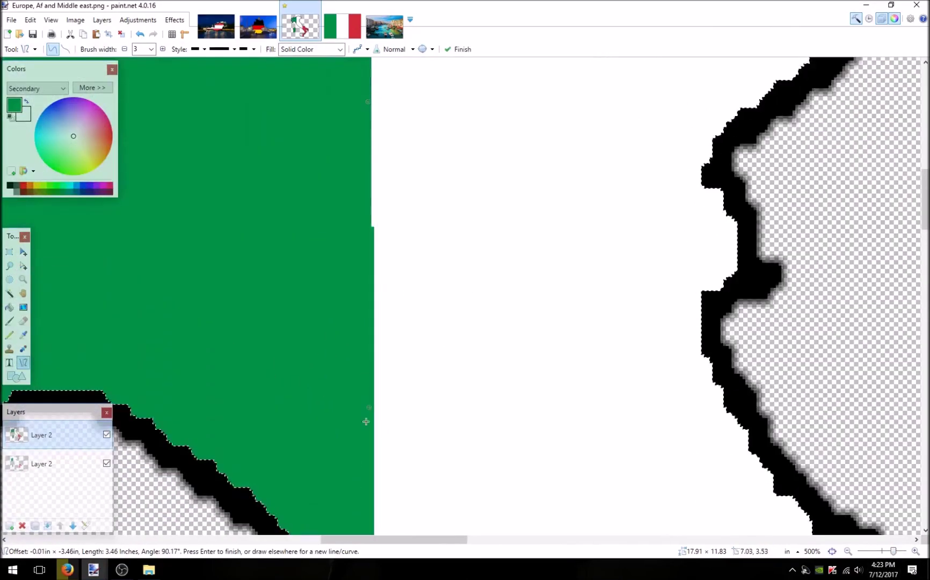
{"action": "left_click_drag", "start_coordinate": [386, 491], "coordinate": [383, 495]}
{"action": "scroll", "coordinate": [384, 491], "scroll_direction": "up", "scroll_amount": 9}
{"action": "left_click", "coordinate": [831, 552]}
Deselect the map interiors, then select the area surrounding the outline with the Magic Wand and cut away its soft edge.
{"action": "left_click", "coordinate": [10, 252]}
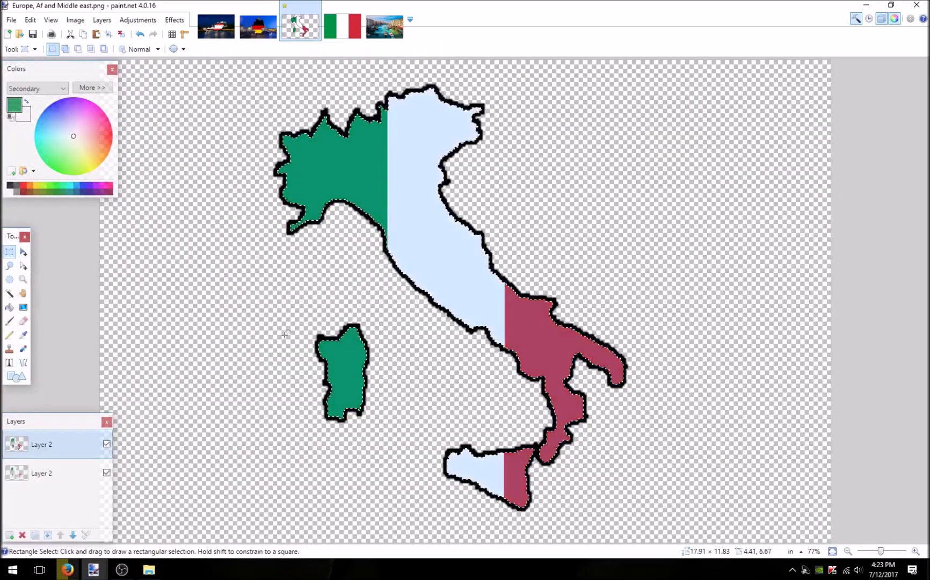
{"action": "left_click", "coordinate": [324, 279]}
{"action": "left_click", "coordinate": [310, 286]}
{"action": "left_click", "coordinate": [70, 35]}
{"action": "scroll", "coordinate": [501, 295], "scroll_direction": "up", "scroll_amount": 9}
{"action": "left_click", "coordinate": [832, 551]}
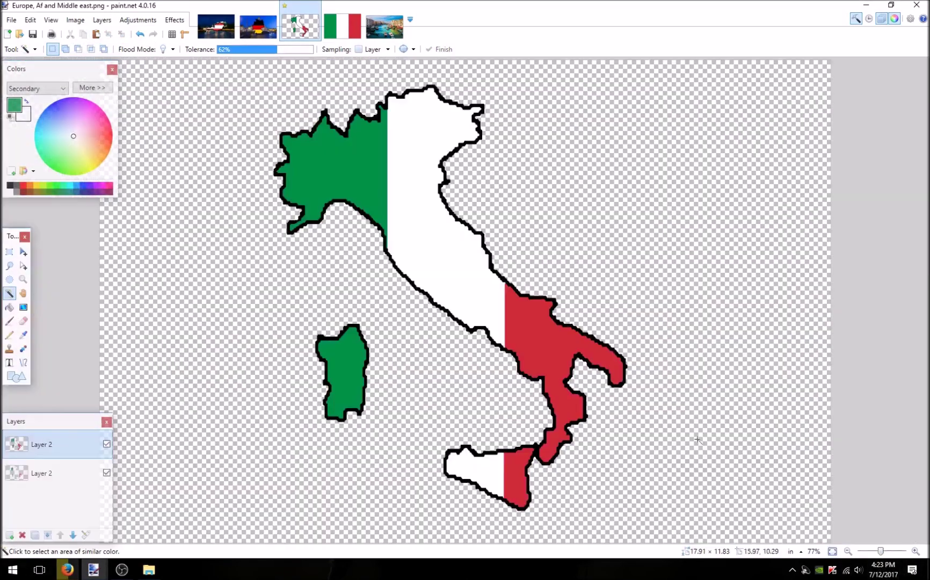
Merge the outline layer down into the flag layer and copy the whole flag map.
{"action": "left_click", "coordinate": [48, 535]}
{"action": "key", "text": "ctrl+a"}
{"action": "key", "text": "ctrl+c"}
Paste the flag map into a new layer of the Italy city photo, enlarge it to nearly full height and center it.
{"action": "left_click", "coordinate": [383, 27]}
{"action": "key", "text": "ctrl+v"}
{"action": "left_click", "coordinate": [140, 35]}
{"action": "key", "text": "ctrl+shift+v"}
{"action": "left_click_drag", "start_coordinate": [327, 200], "coordinate": [419, 388]}
{"action": "left_click_drag", "start_coordinate": [690, 248], "coordinate": [821, 78]}
{"action": "left_click_drag", "start_coordinate": [582, 303], "coordinate": [563, 289]}
Try to fill the map's black outline with the flag's green and red.
{"action": "left_click", "coordinate": [9, 307]}
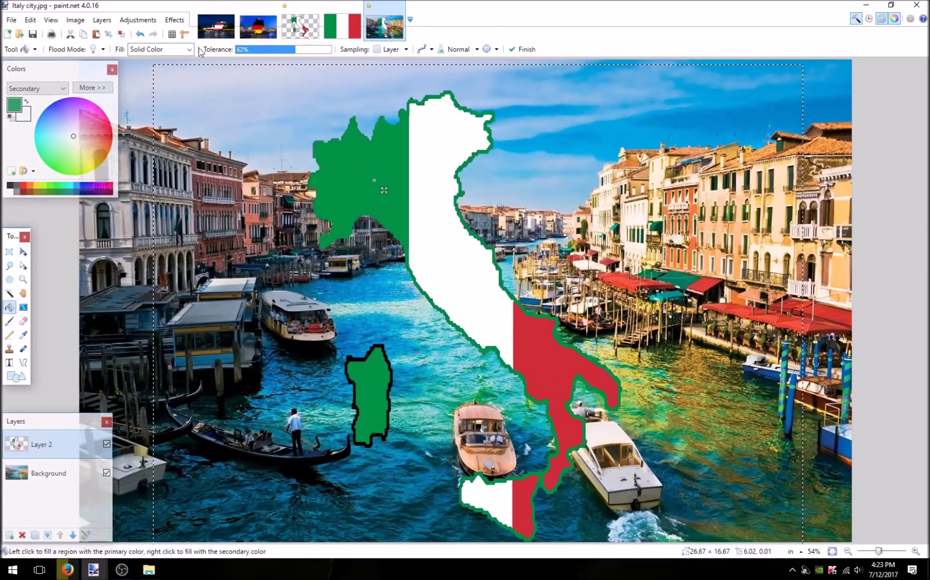
{"action": "left_click", "coordinate": [23, 335]}
{"action": "left_click", "coordinate": [558, 360]}
{"action": "left_click", "coordinate": [9, 306]}
{"action": "left_click", "coordinate": [531, 515]}
{"action": "left_click", "coordinate": [139, 35]}
Deselect the map and save the picture as the PNG file "Italy", flattening its layers.
{"action": "left_click", "coordinate": [9, 251]}
{"action": "left_click", "coordinate": [332, 438]}
{"action": "left_click", "coordinate": [11, 20]}
{"action": "left_click", "coordinate": [45, 119]}
{"action": "left_click", "coordinate": [137, 247]}
{"action": "left_click", "coordinate": [136, 292]}
{"action": "left_click", "coordinate": [207, 25]}
{"action": "double_click", "coordinate": [171, 110]}
{"action": "key", "text": "Return"}
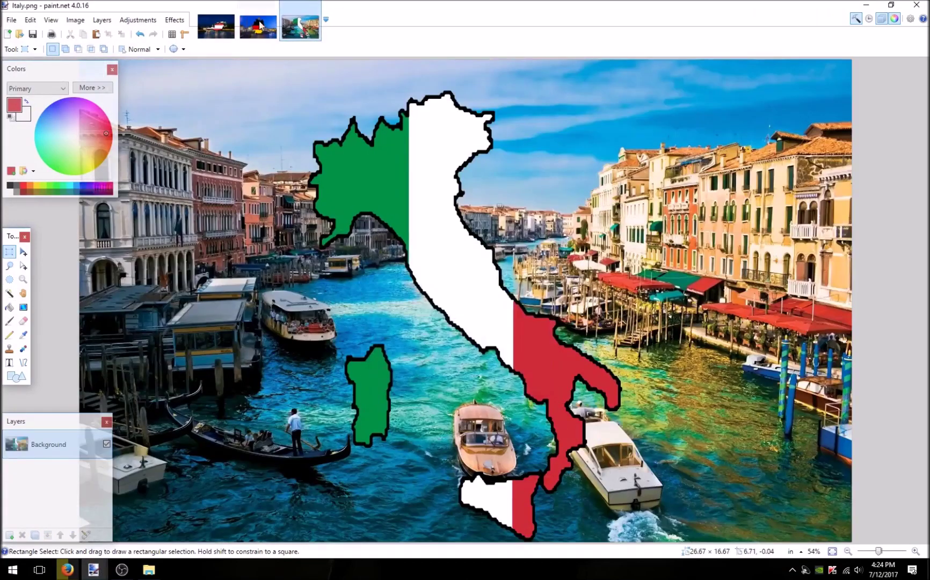
Review the finished Austria, Germany and Italy flag maps one after another.
{"action": "left_click", "coordinate": [217, 30]}
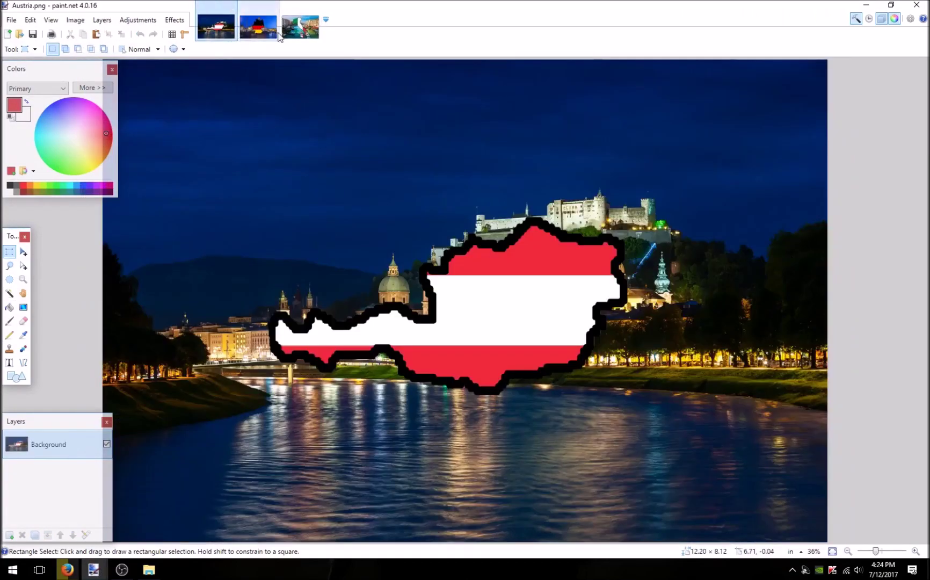
{"action": "left_click", "coordinate": [260, 30]}
{"action": "left_click", "coordinate": [297, 34]}
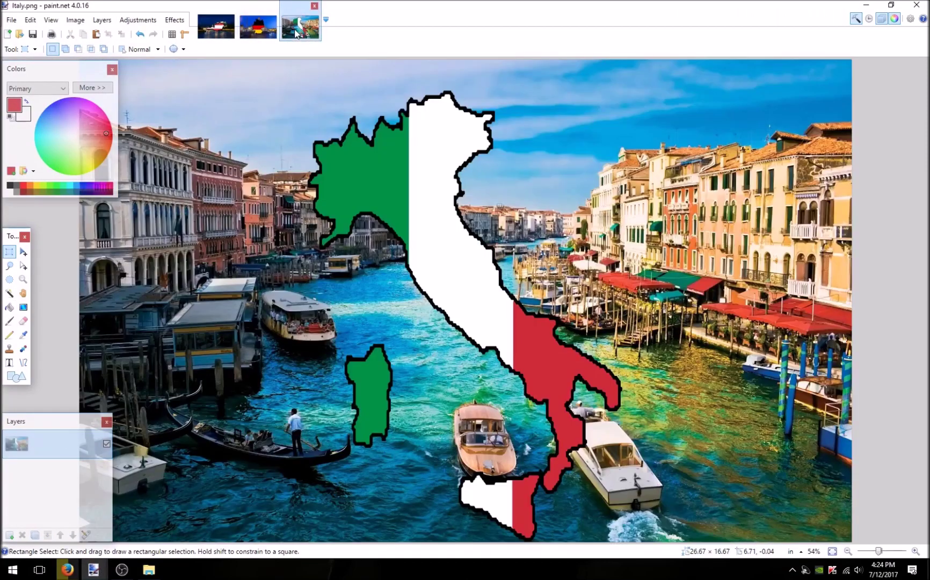
{"action": "left_click", "coordinate": [121, 569]}
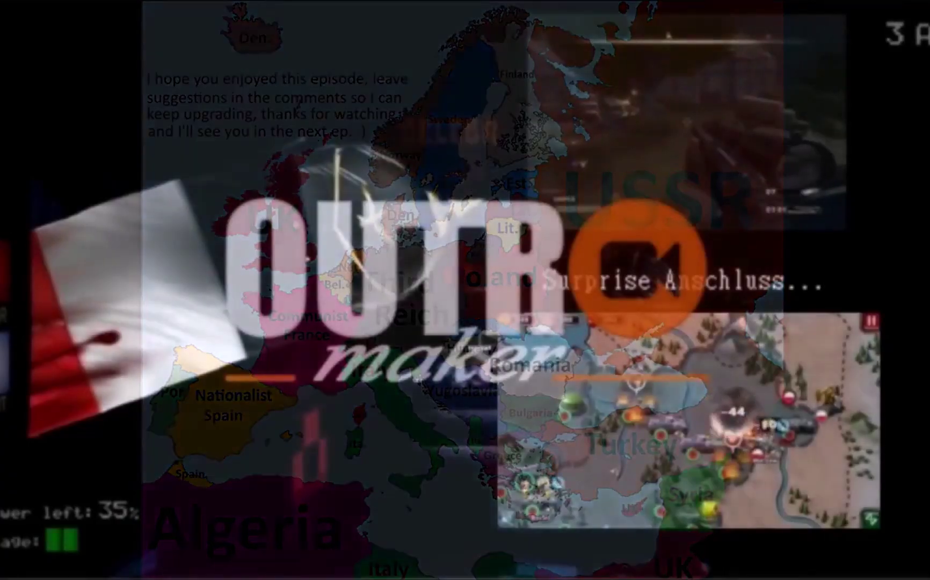